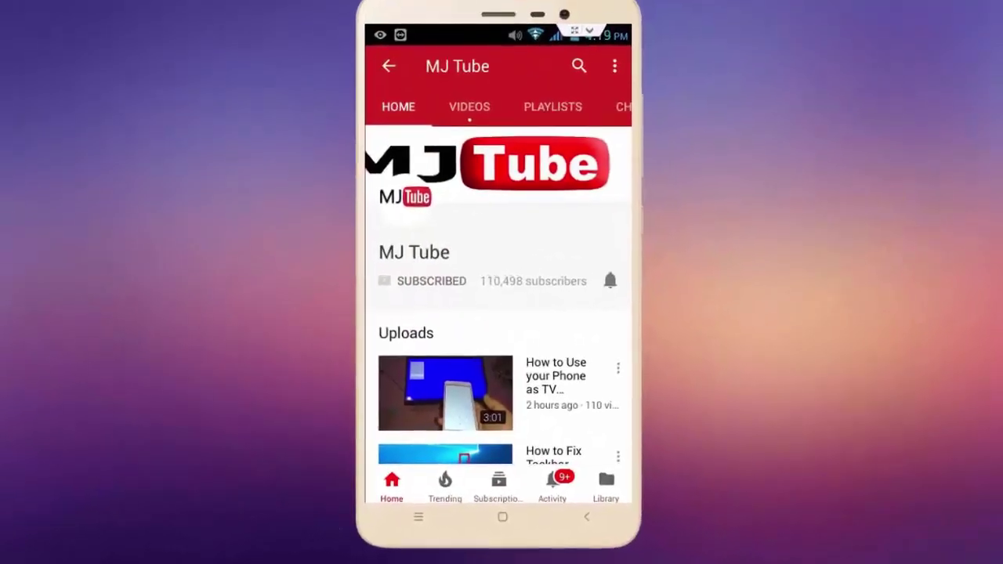
Turn on the channel's notification bell next to SUBSCRIBED
click(609, 280)
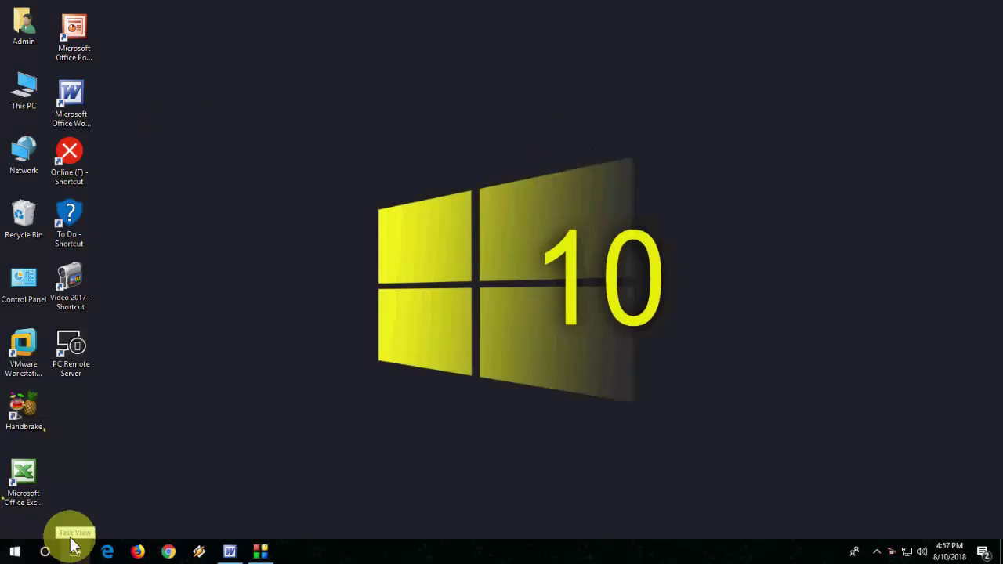
Go to the Remote Desktop page under System in Windows Settings
click(13, 551)
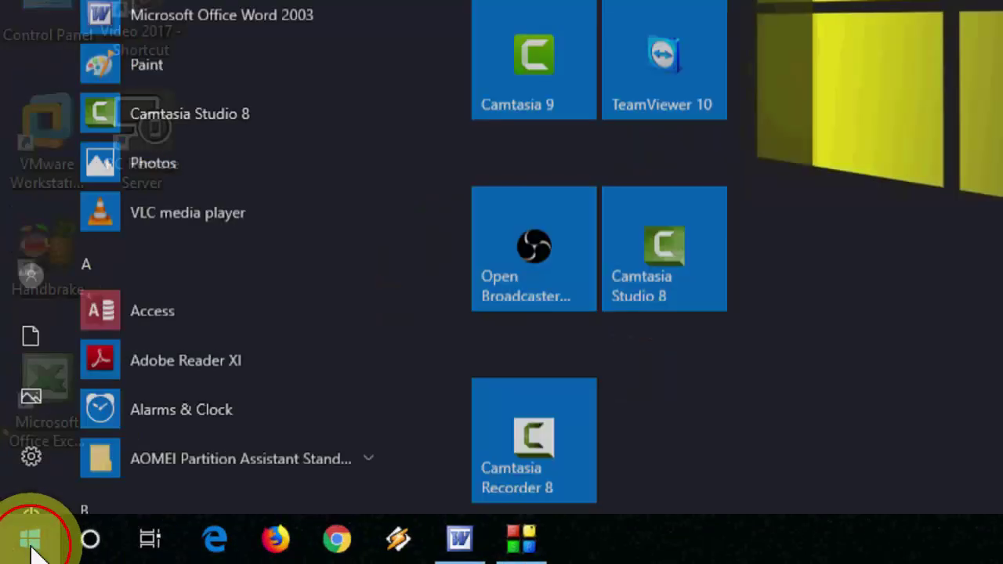
click(15, 494)
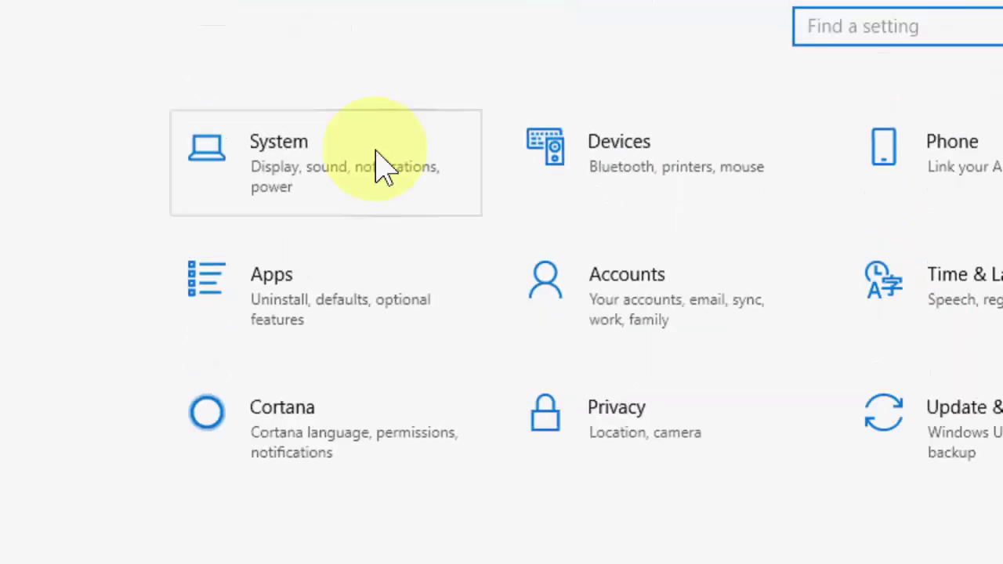
click(347, 179)
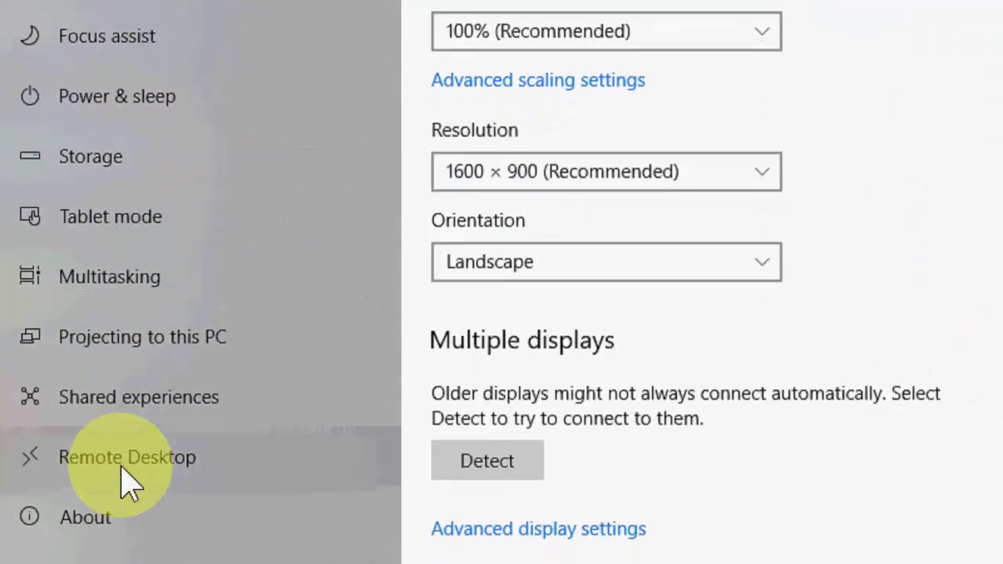
click(125, 462)
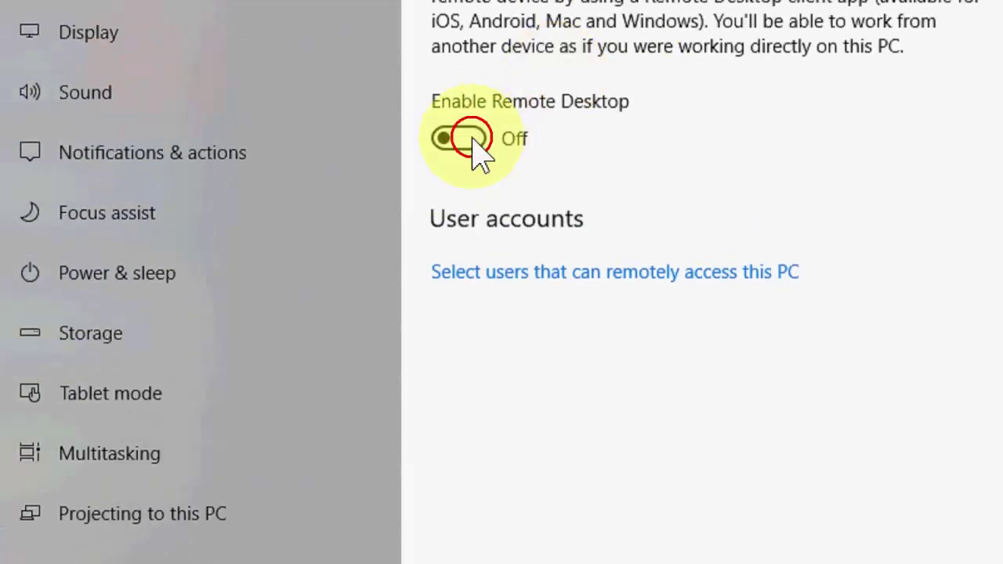
Switch Enable Remote Desktop to On and confirm it
click(470, 139)
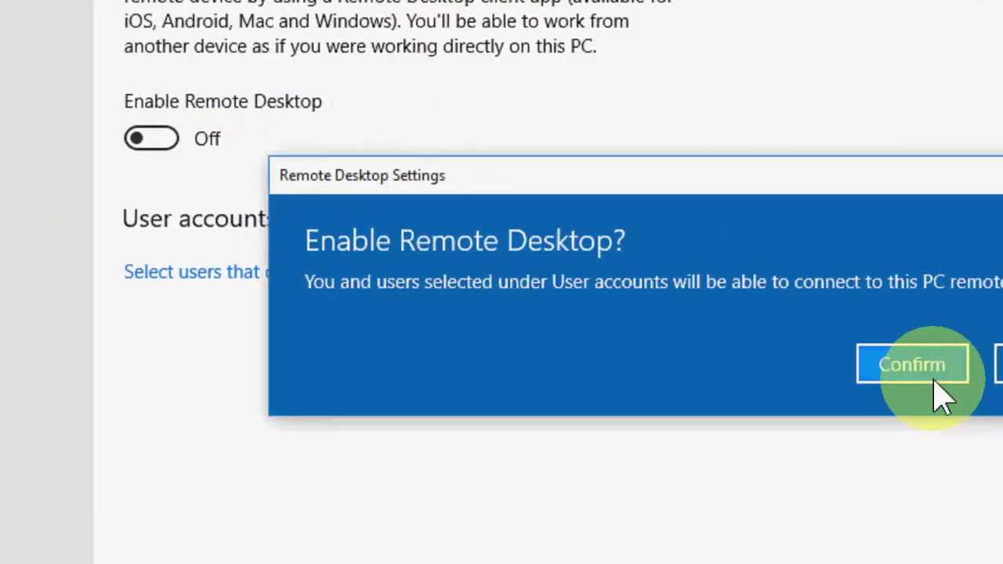
click(897, 368)
click(129, 141)
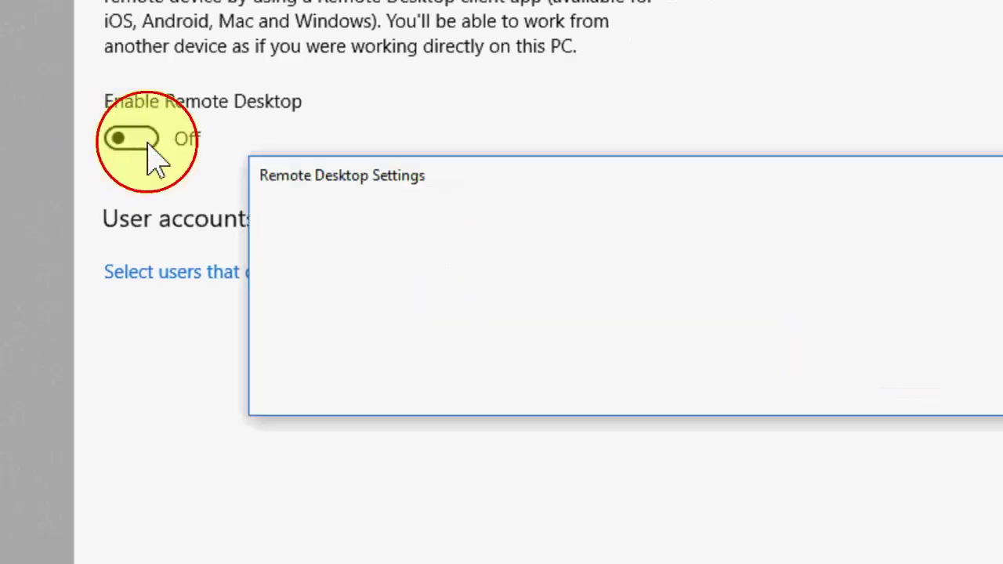
click(842, 367)
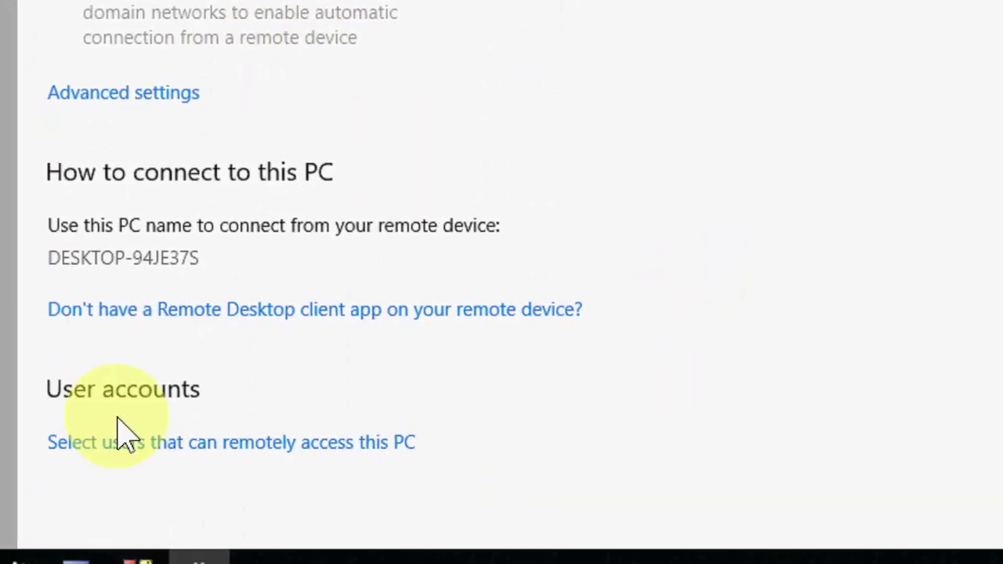
Add Everyone to the users allowed remote access and save the list with OK
click(63, 444)
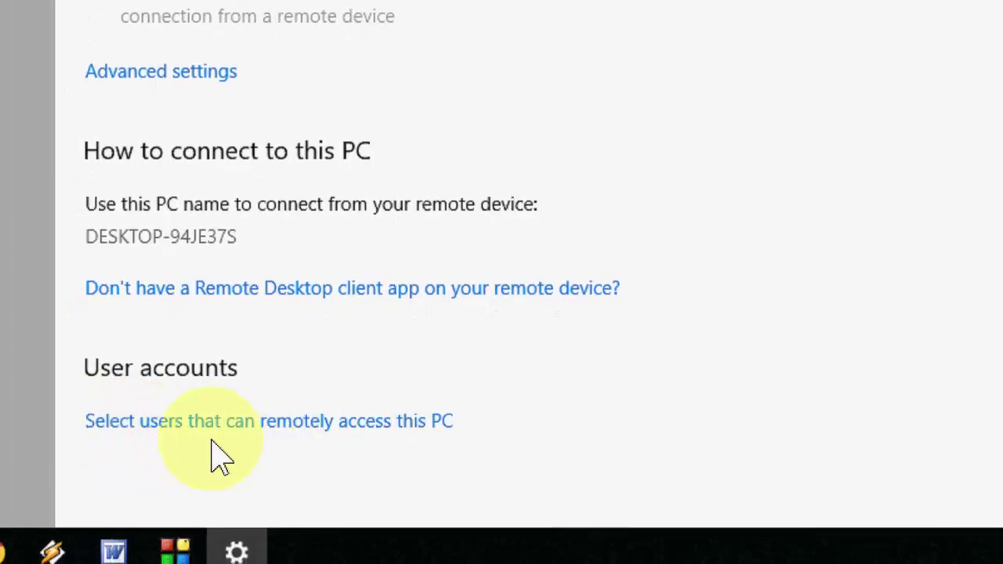
click(307, 429)
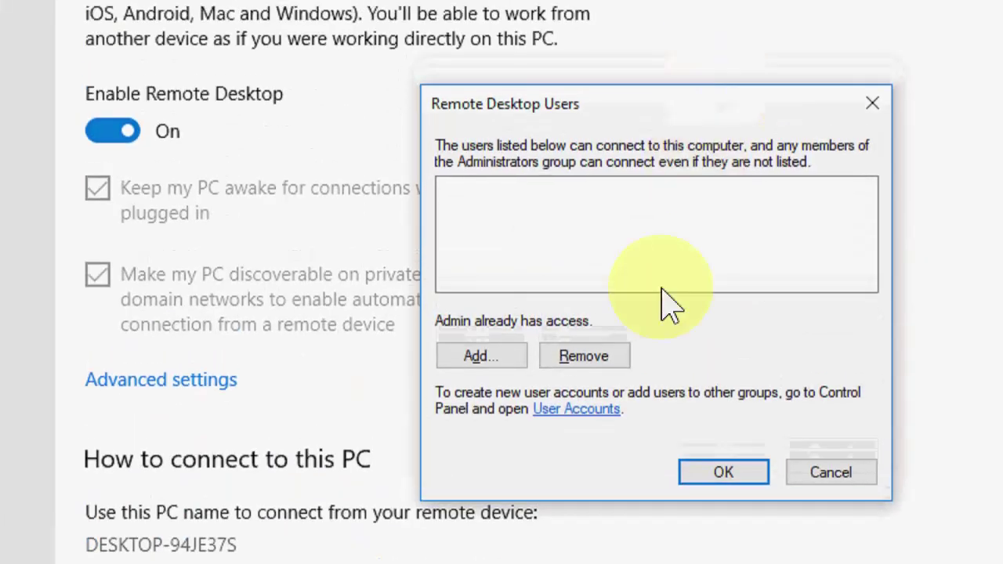
click(482, 362)
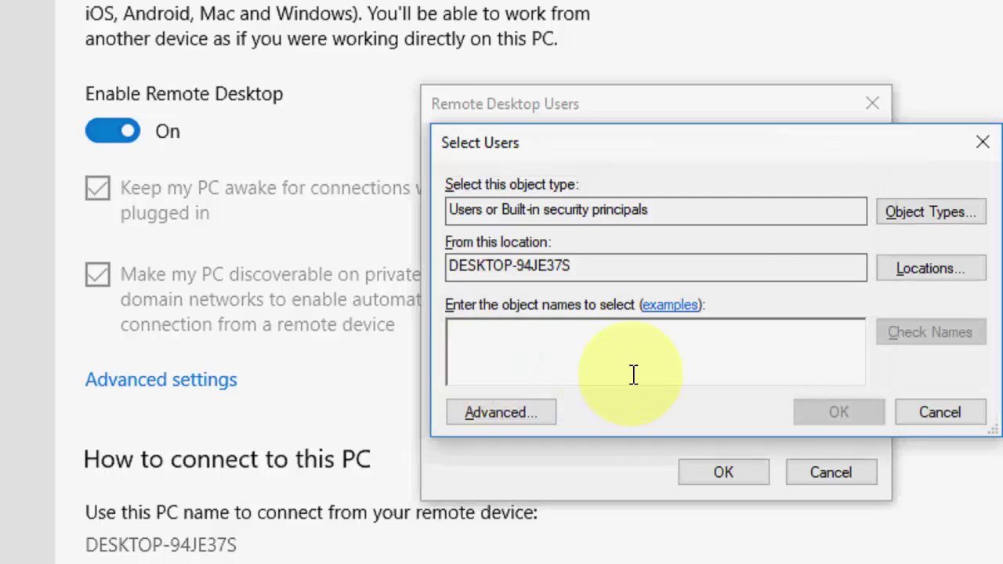
text(everyone)
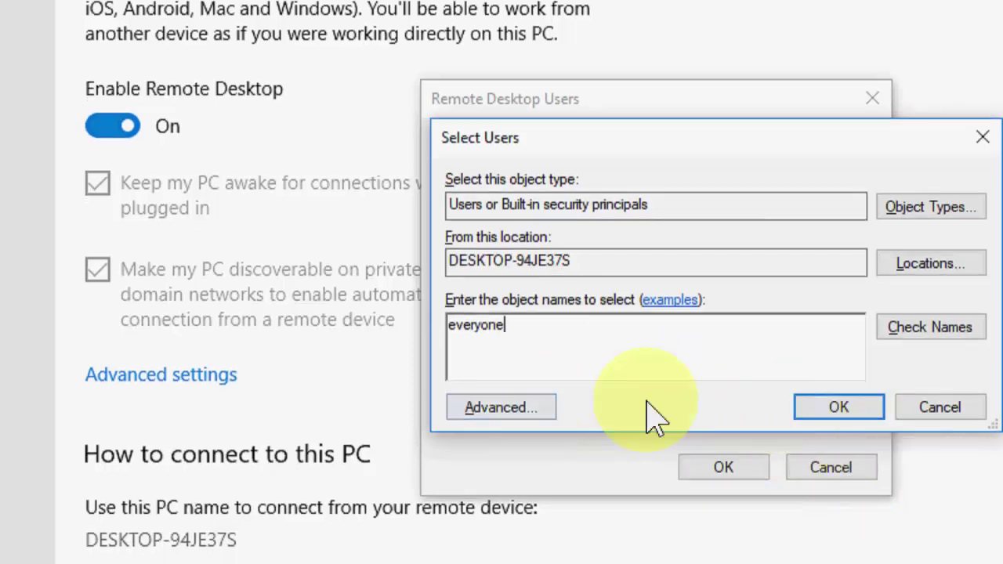
click(832, 414)
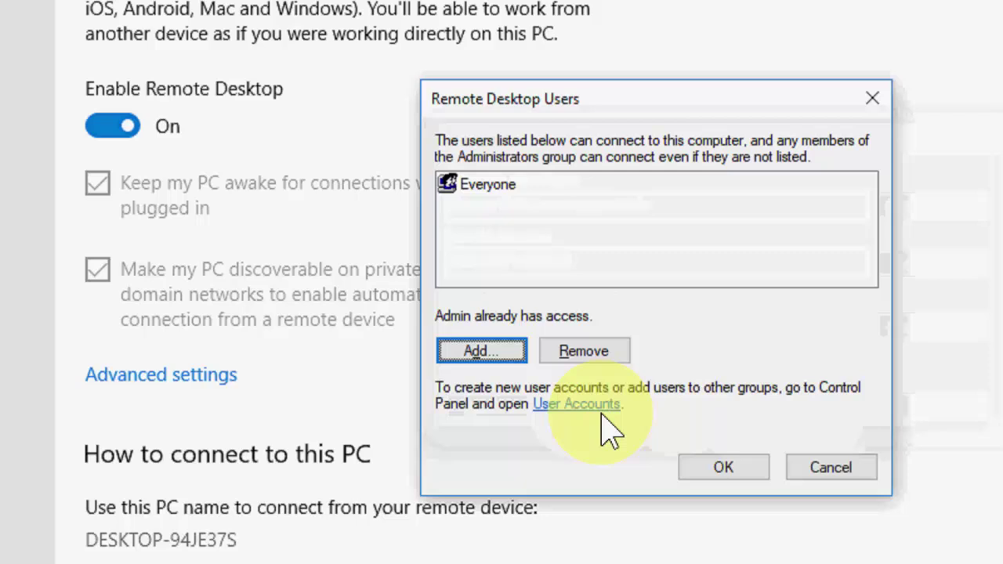
click(494, 203)
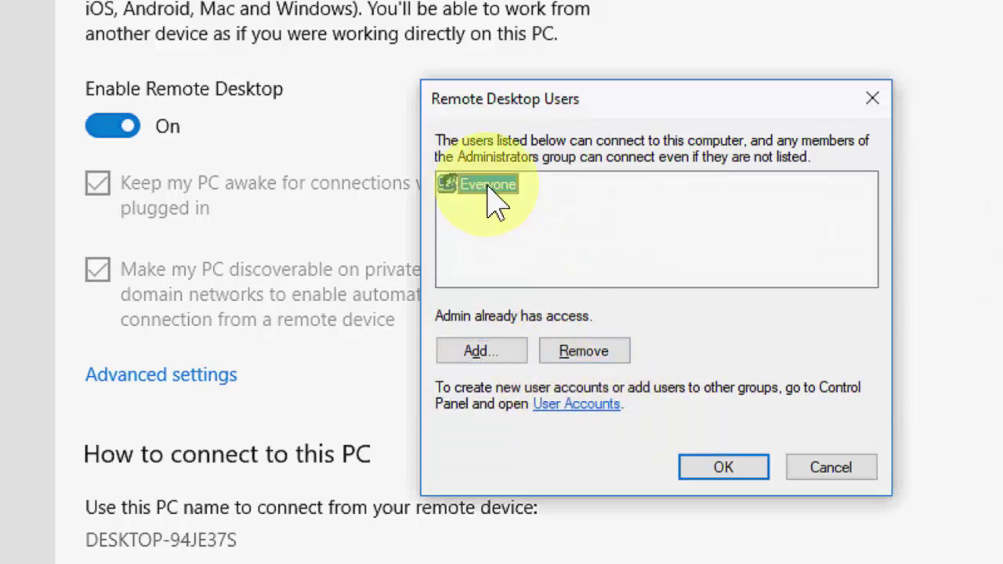
click(756, 437)
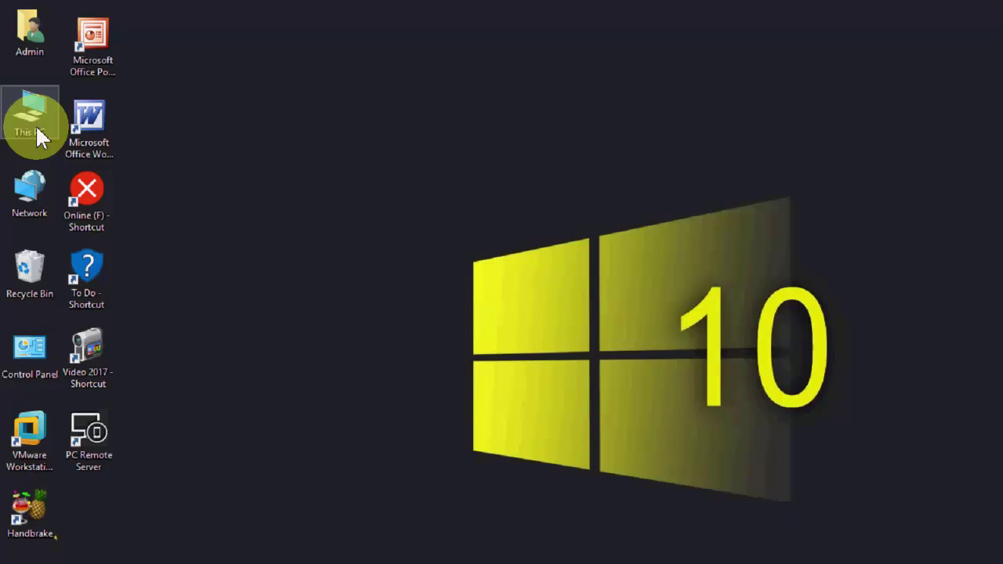
In This PC's Remote settings, allow remote connections without requiring Network Level Authentication
right_click(28, 88)
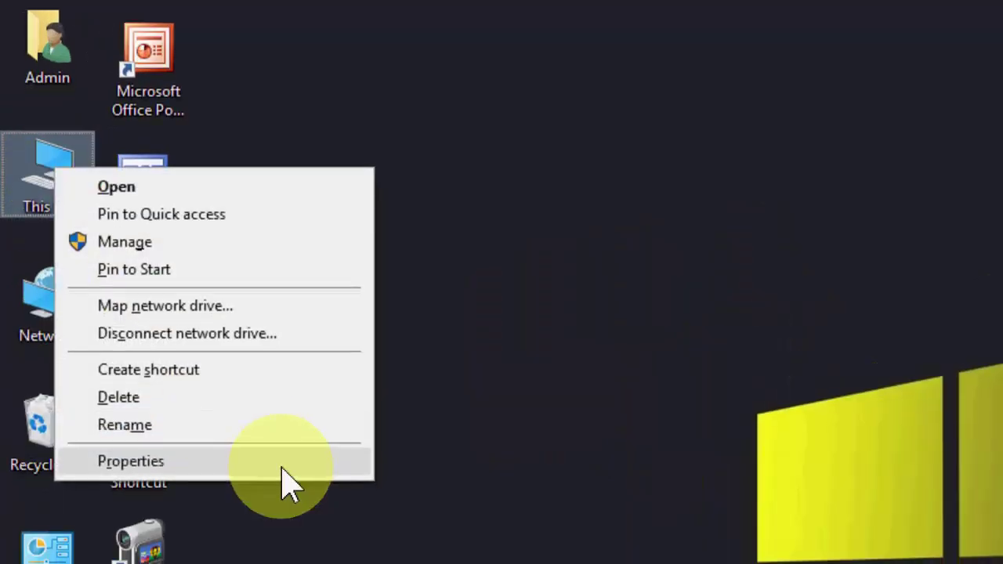
click(282, 468)
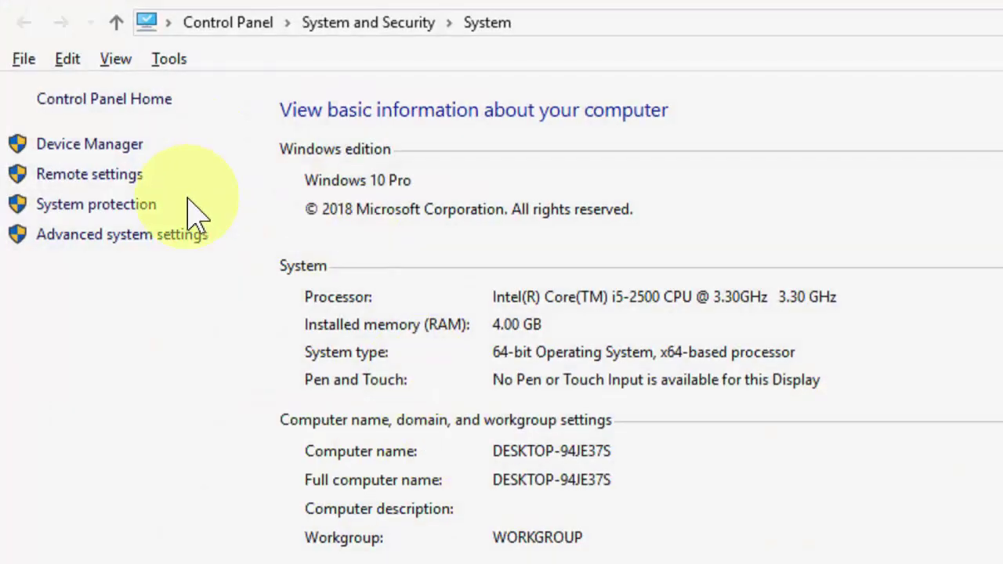
click(79, 191)
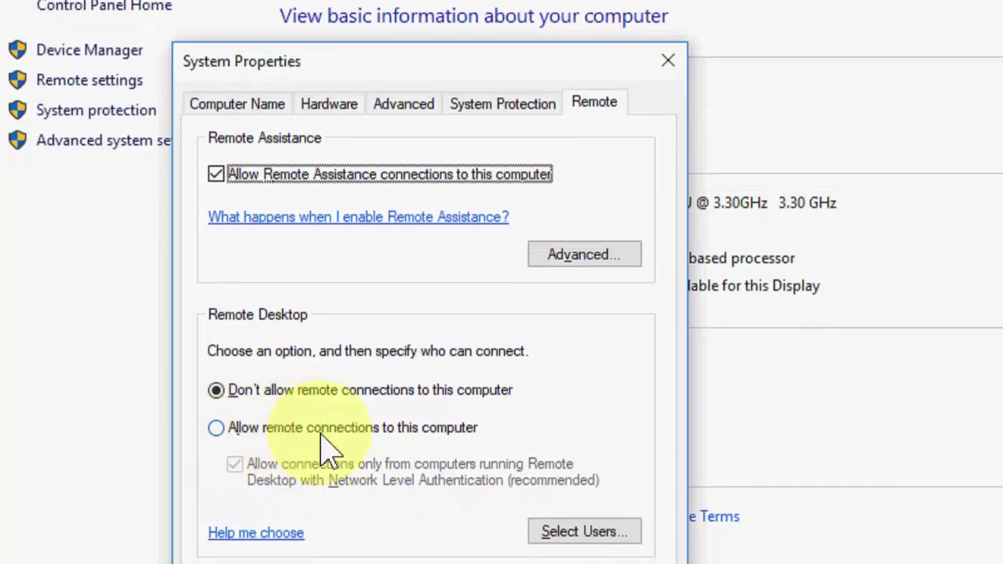
click(418, 430)
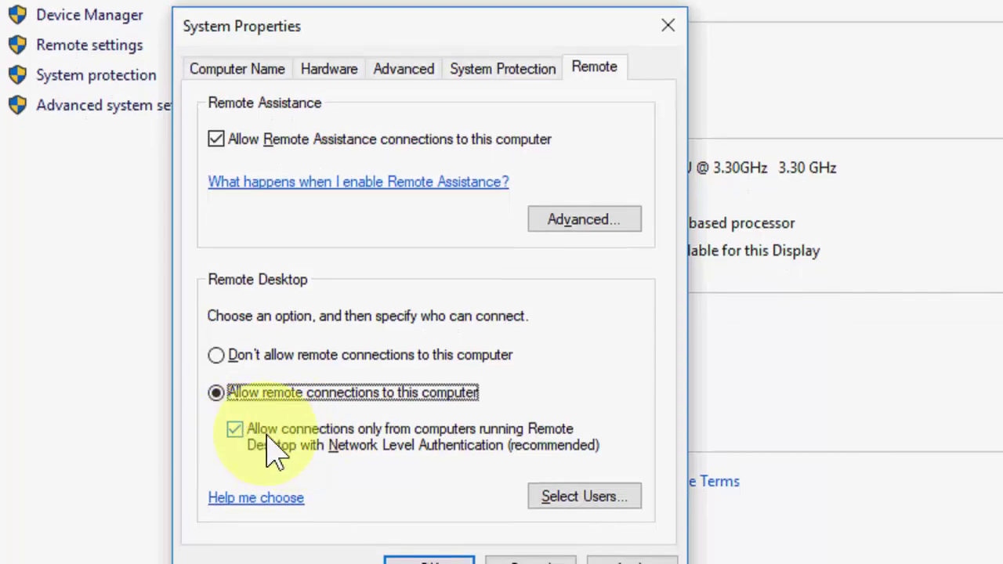
click(266, 447)
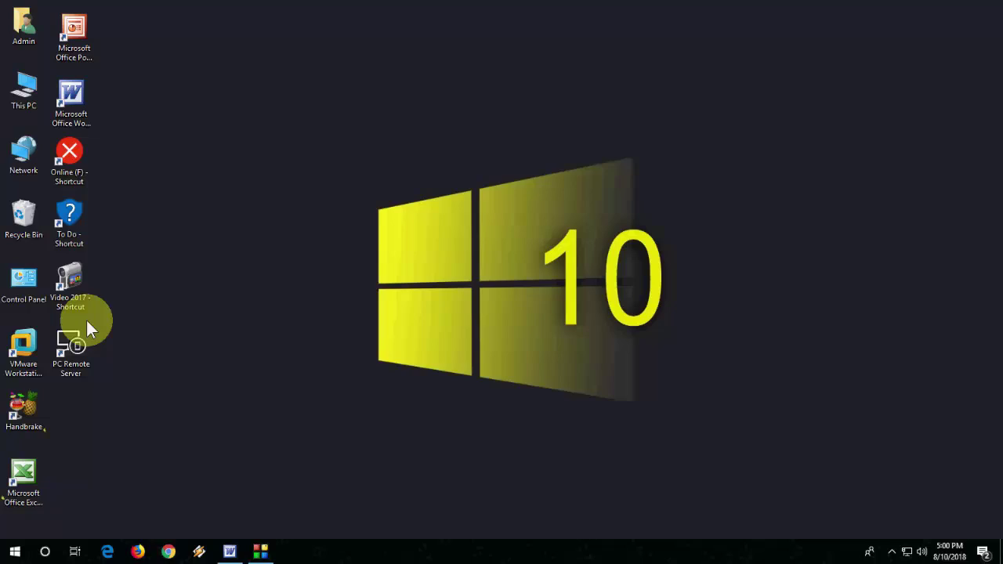
Search Start for 'wire' and open Windows Defender Firewall's Advanced settings
key(super)
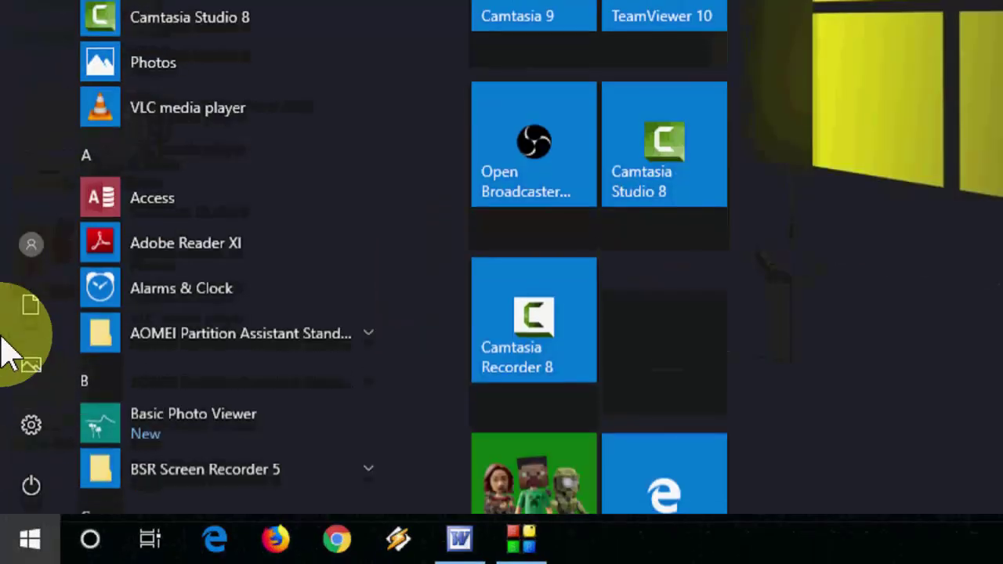
text(wire)
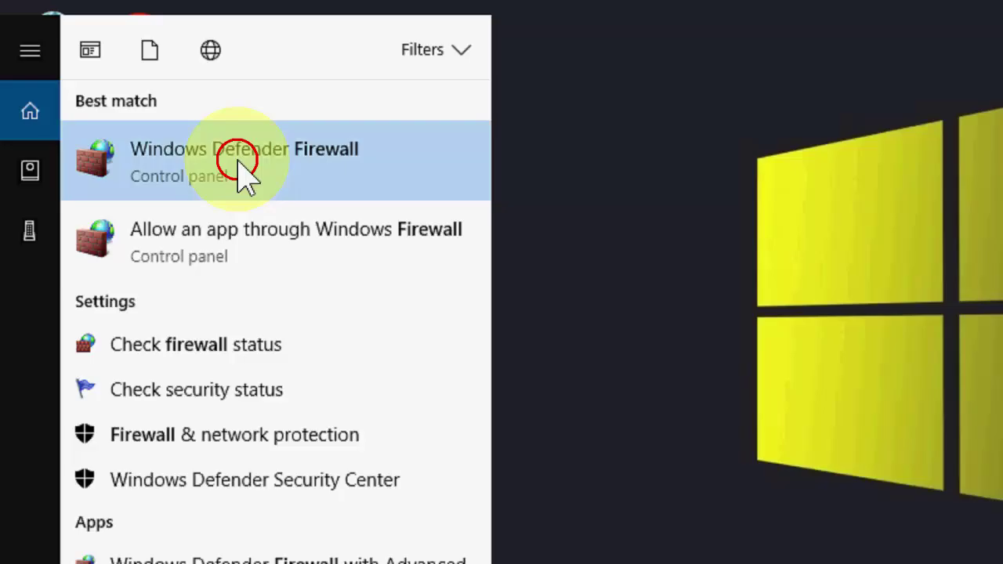
click(239, 168)
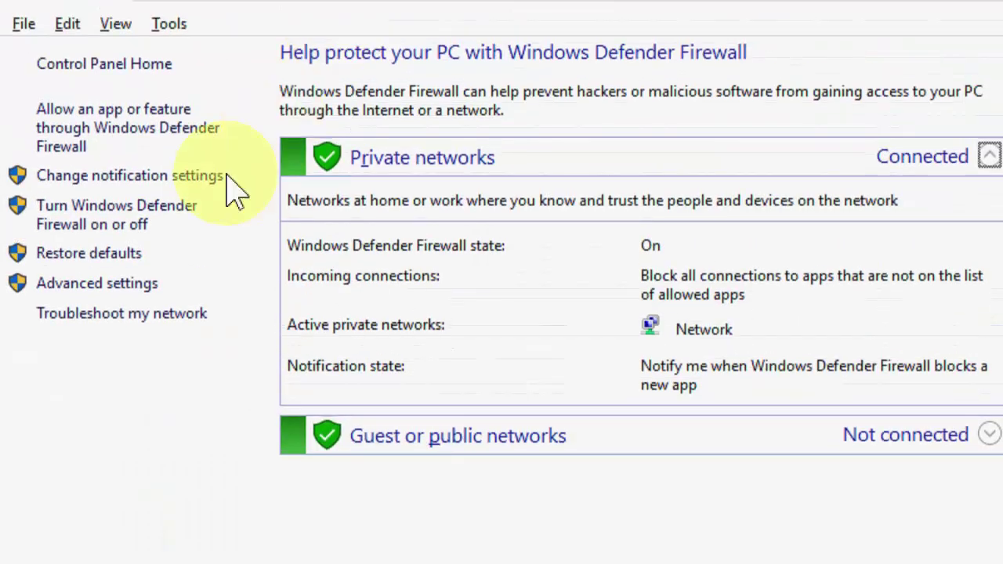
click(86, 291)
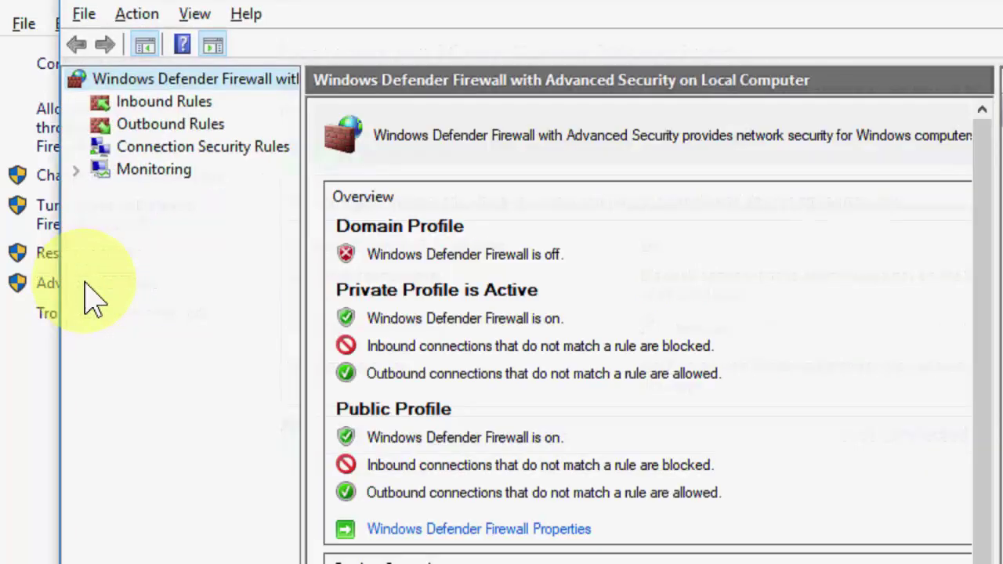
Find the Remote Desktop - Shadow (TCP-In) inbound rule and enable it
click(161, 129)
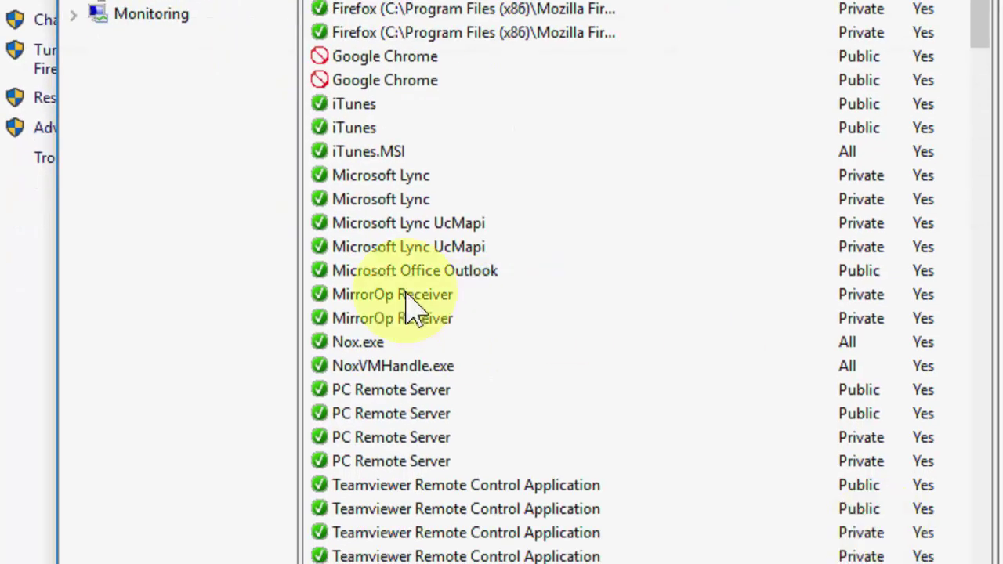
click(406, 293)
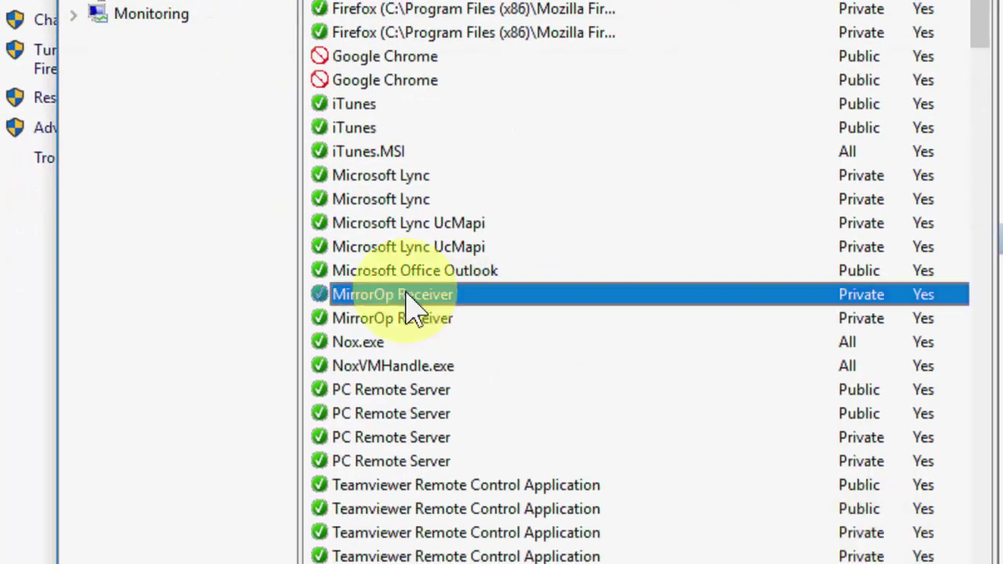
key(r)
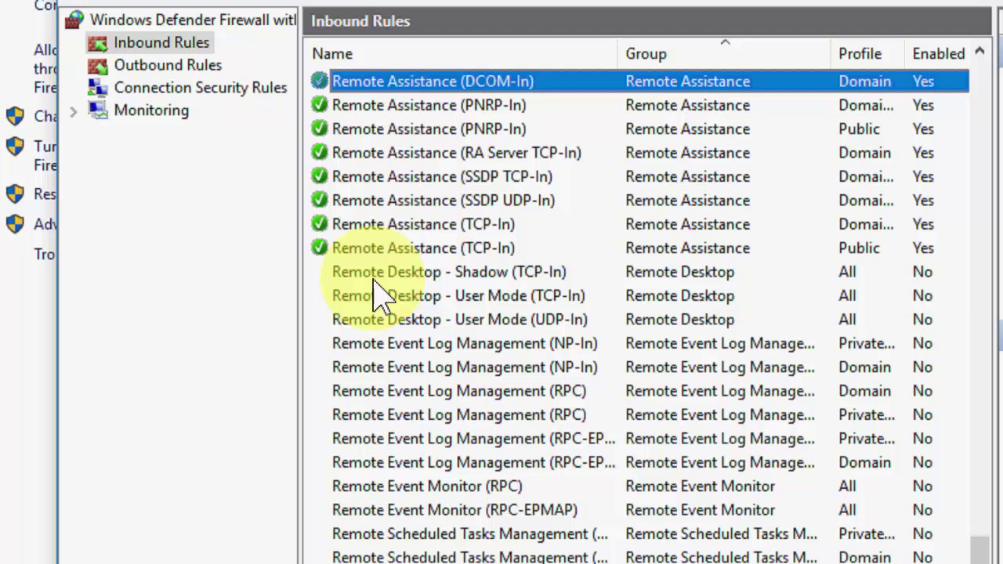
click(508, 275)
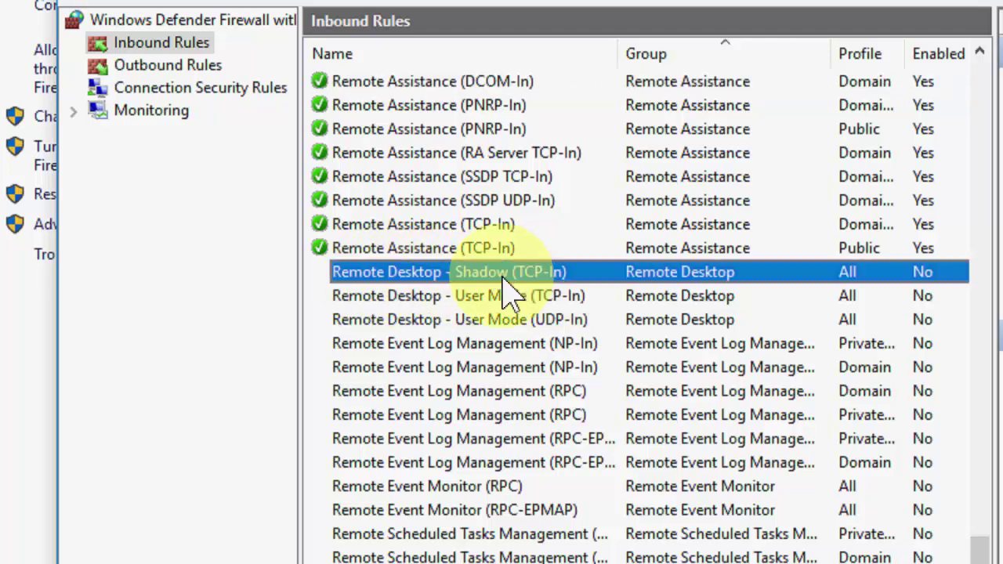
right_click(441, 296)
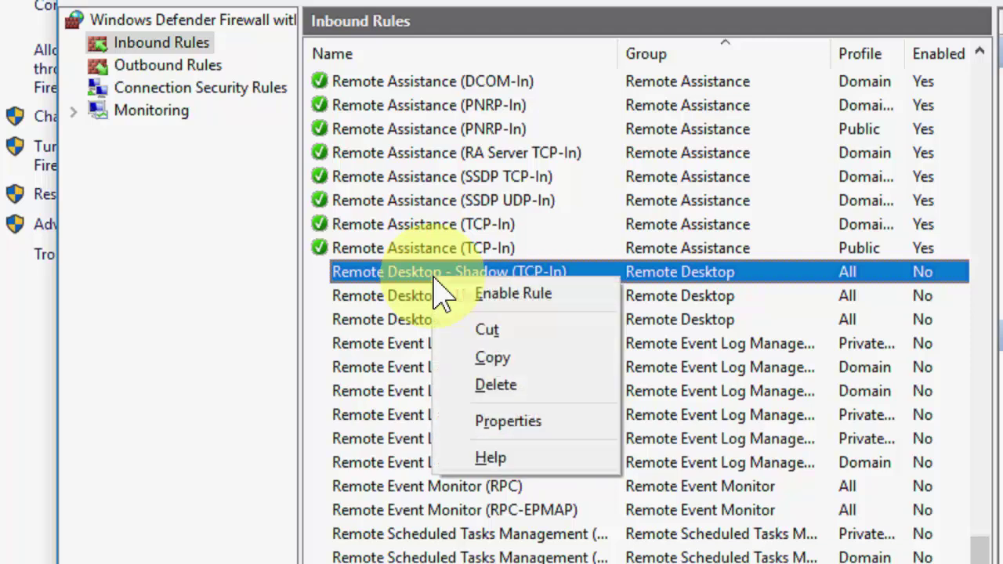
click(538, 300)
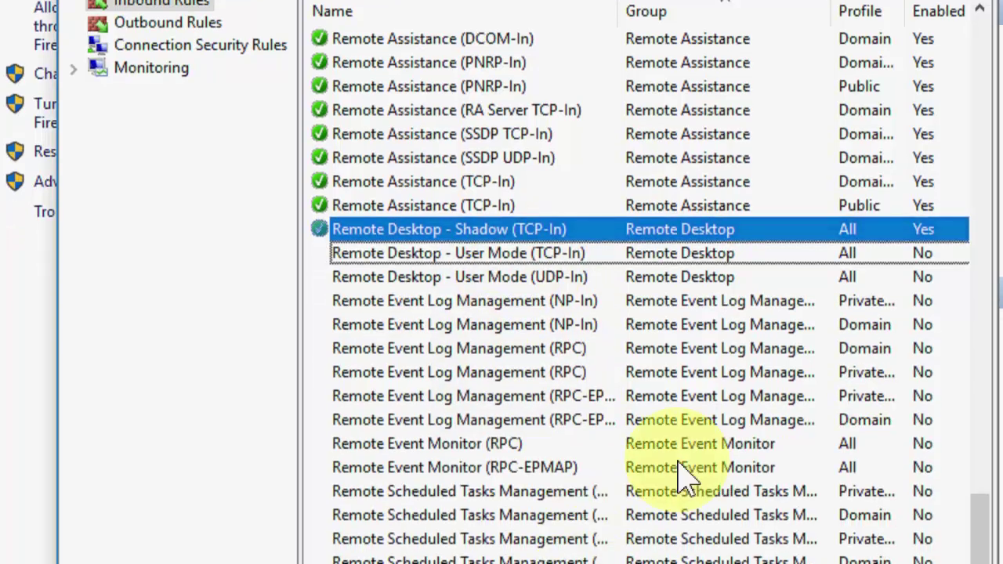
Set the Shadow rule's Edge traversal to Allow edge traversal, save, and close the console
right_click(459, 230)
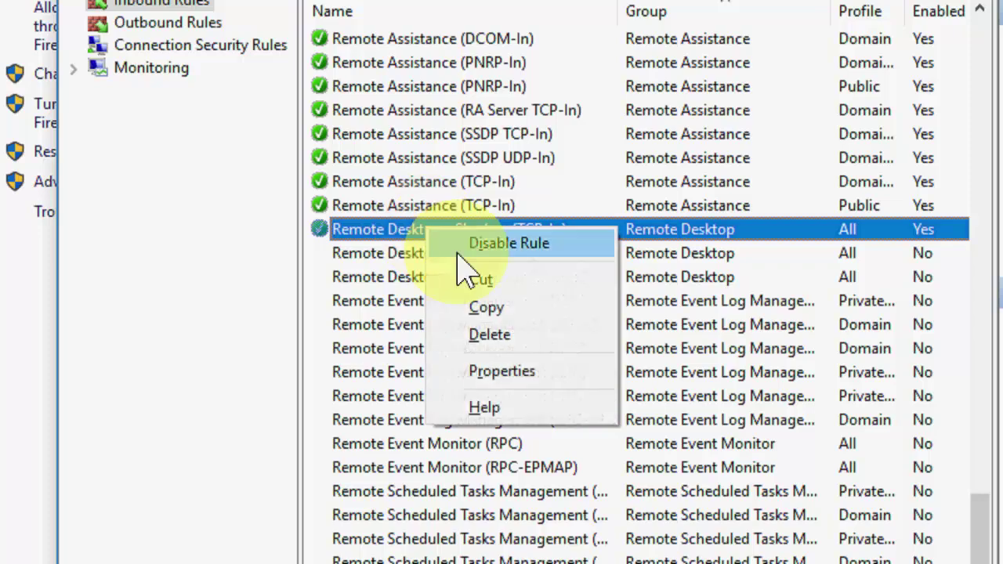
click(564, 379)
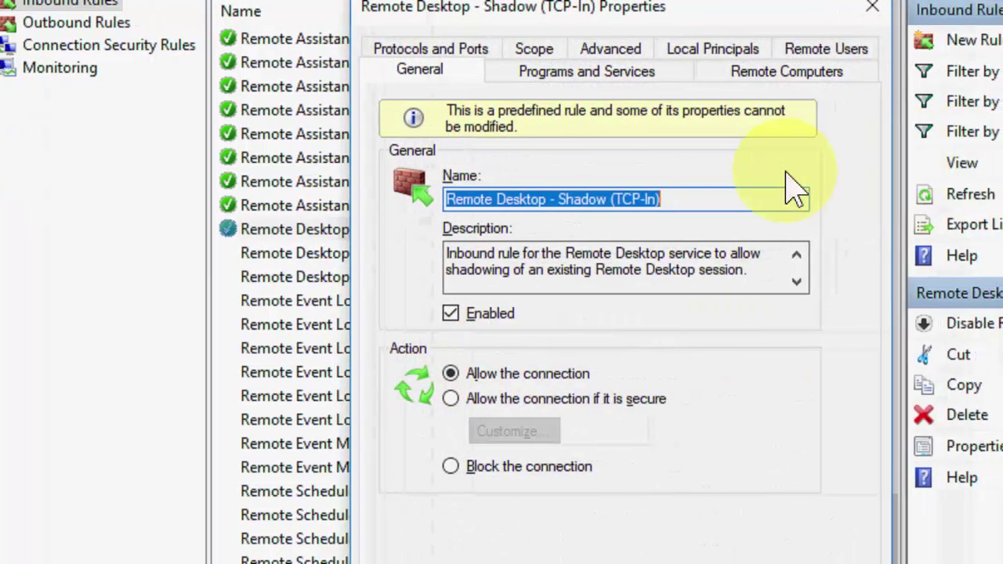
click(627, 85)
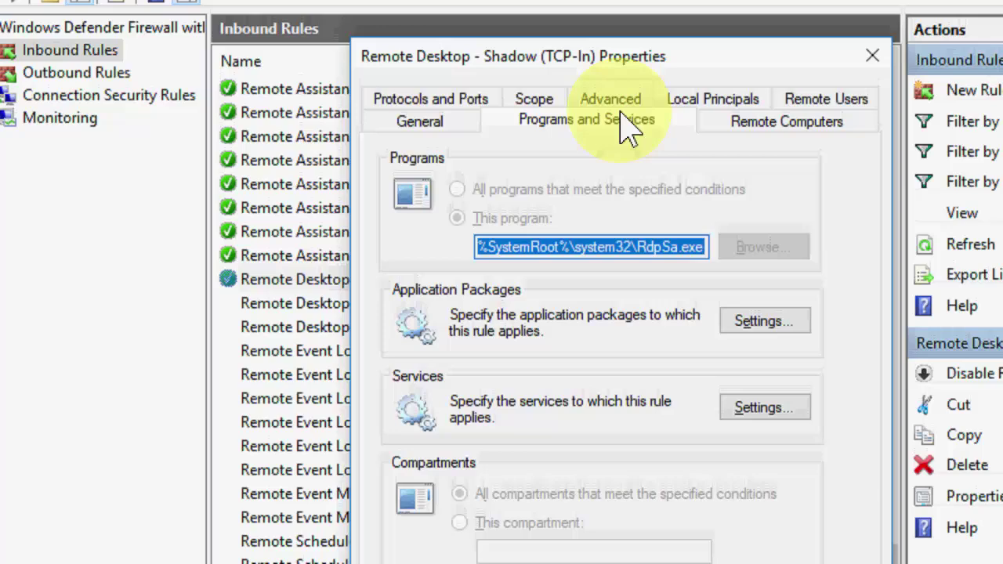
click(618, 111)
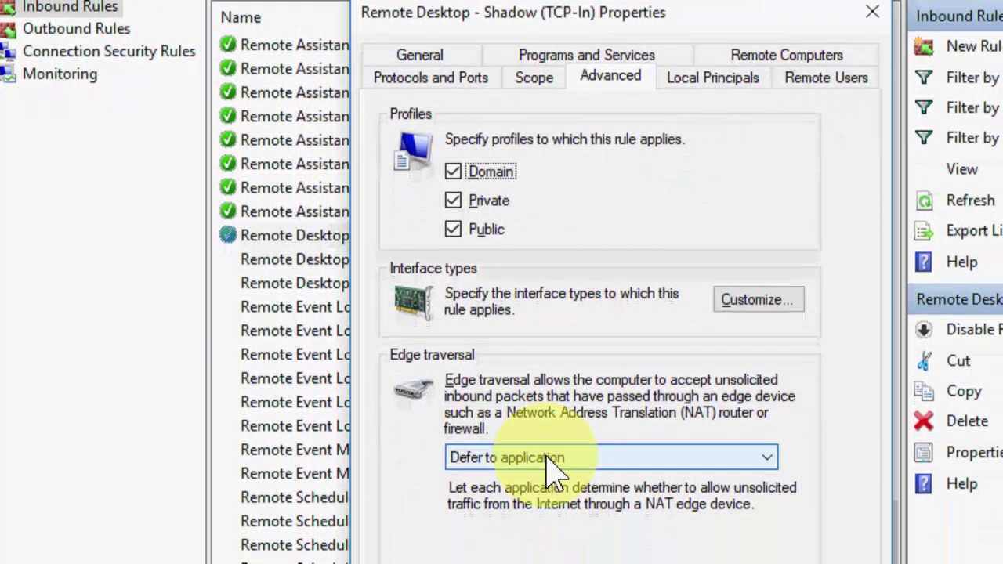
click(553, 462)
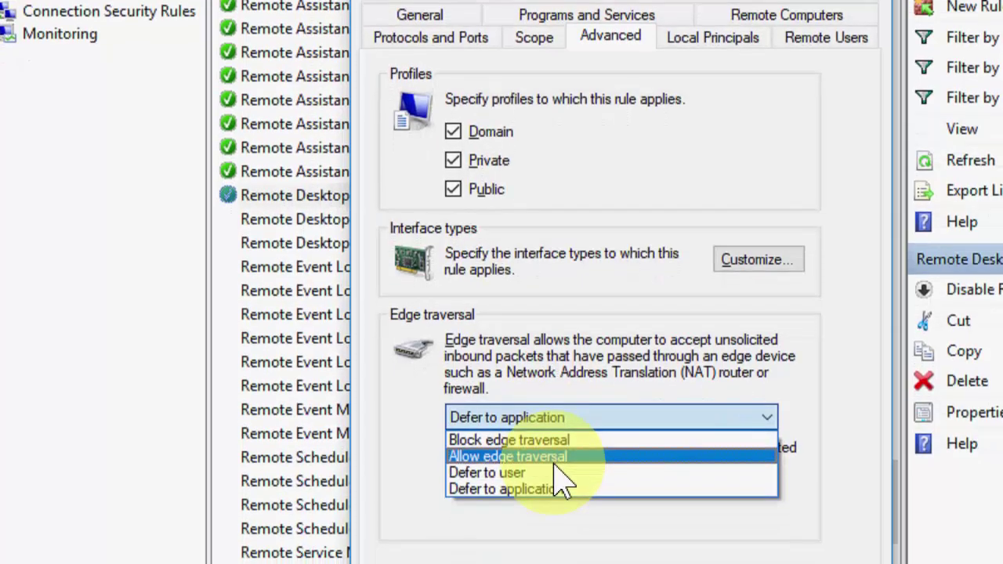
click(555, 463)
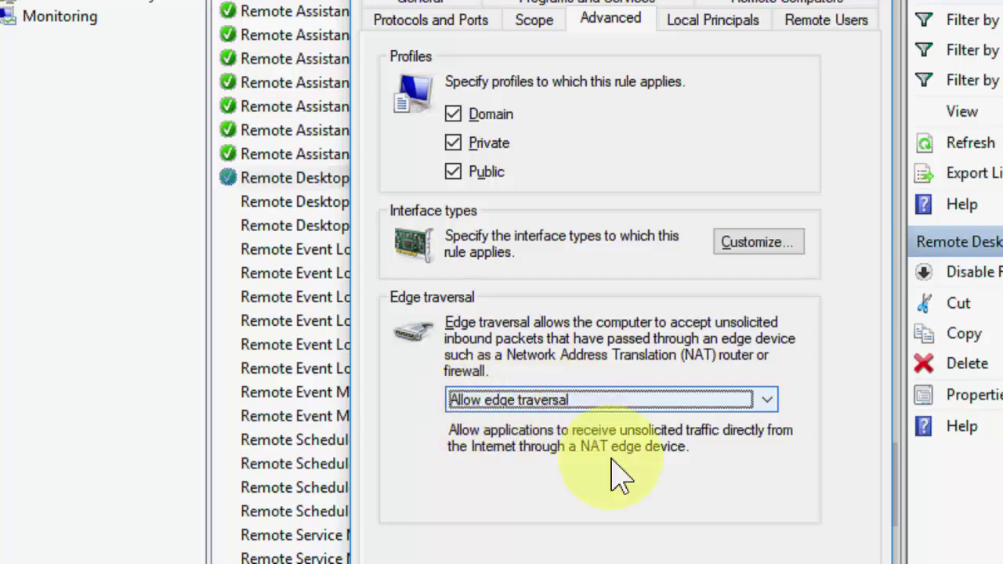
click(634, 515)
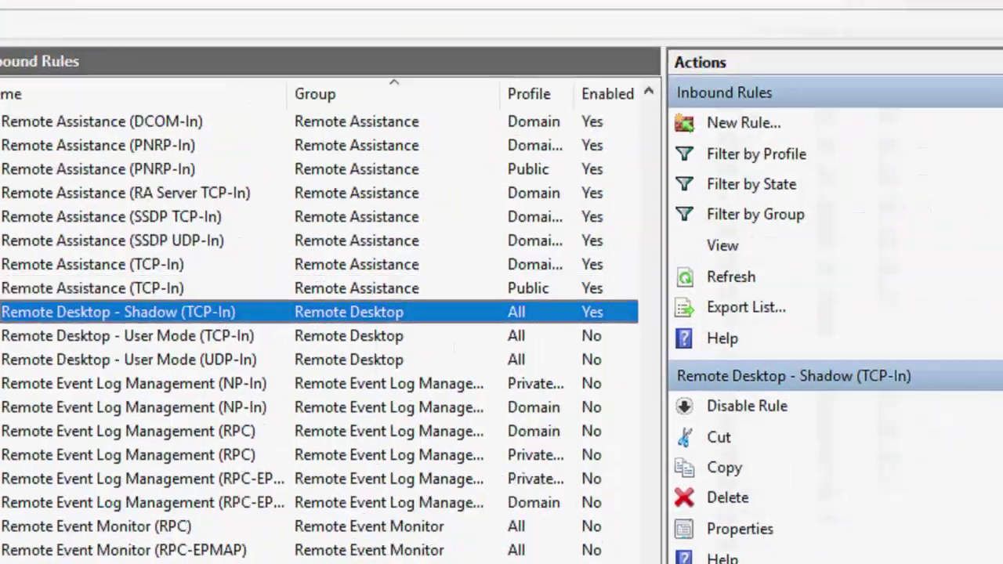
click(920, 31)
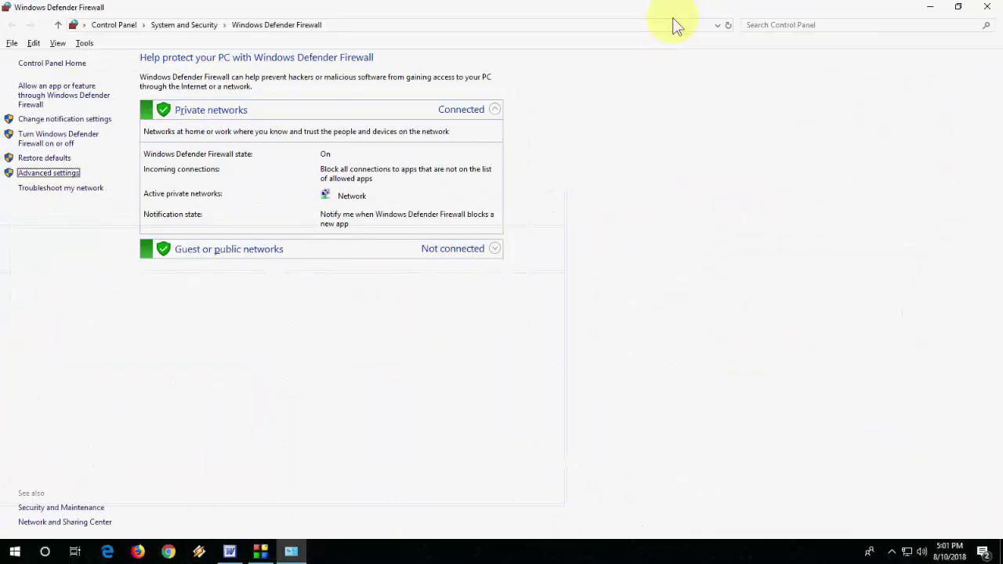
Close the firewall window and refresh the desktop
click(987, 6)
right_click(396, 106)
click(418, 132)
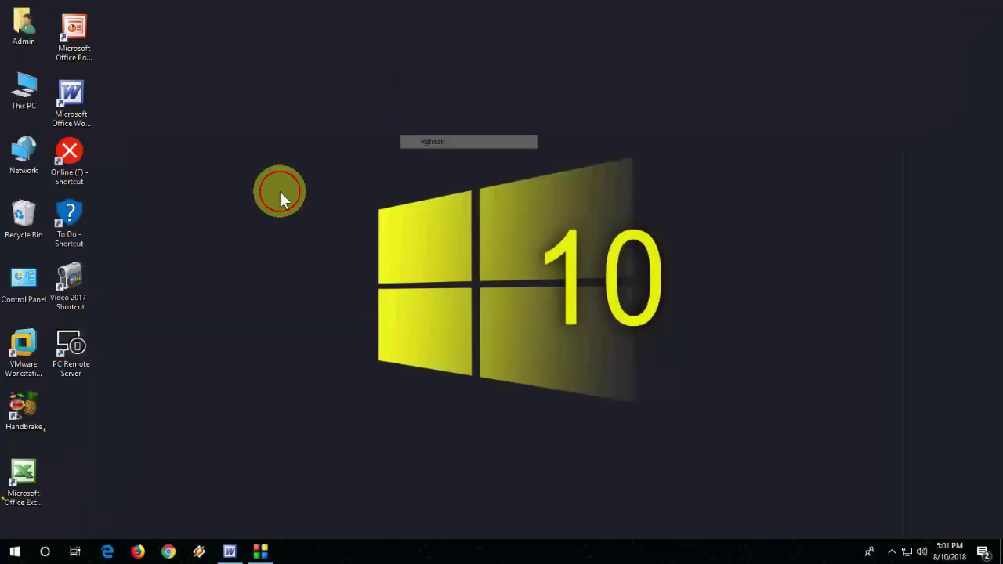
Open Services from a Start search and select Remote Desktop Services
key(super)
text(services)
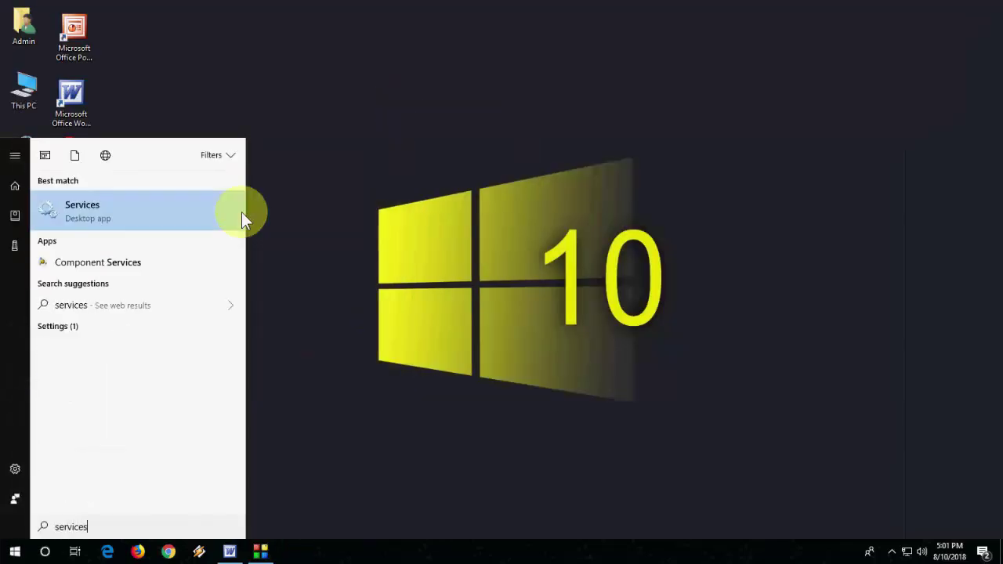
click(99, 214)
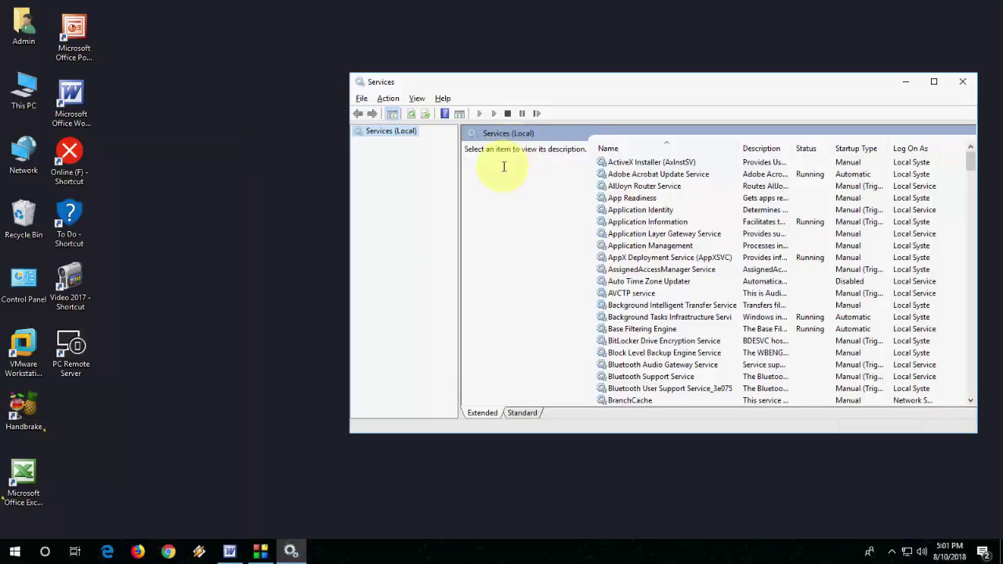
drag(878, 84, 653, 55)
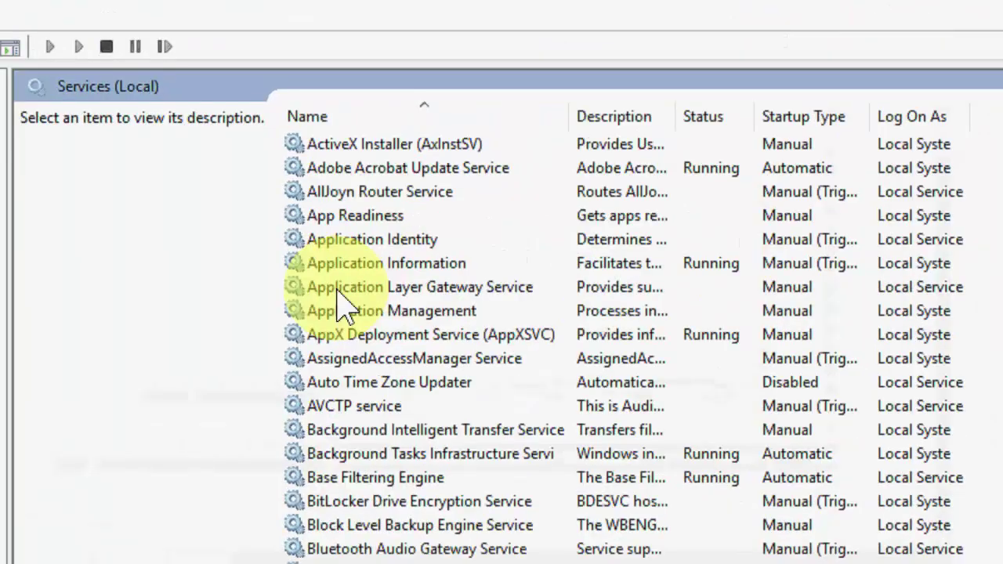
click(415, 204)
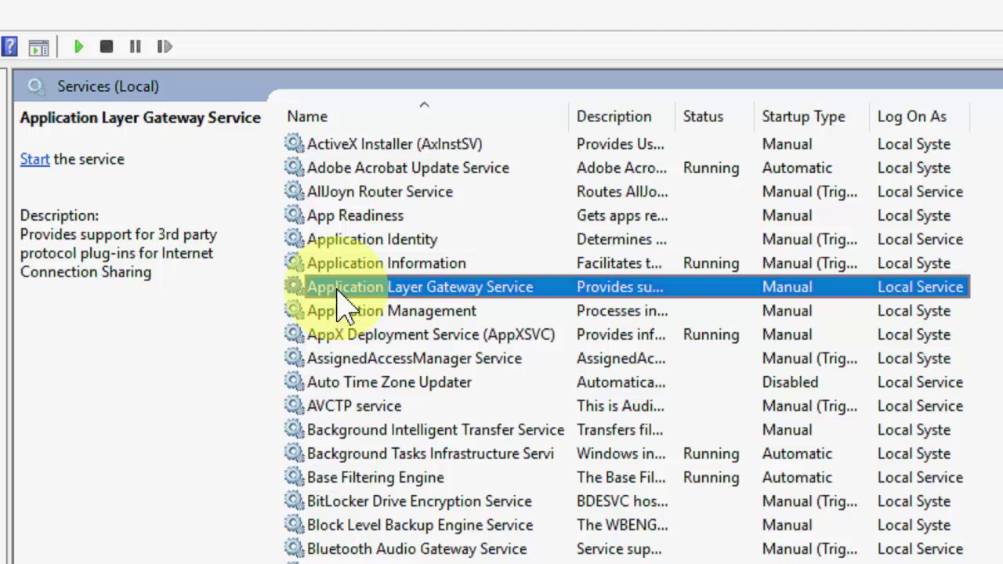
key(r)
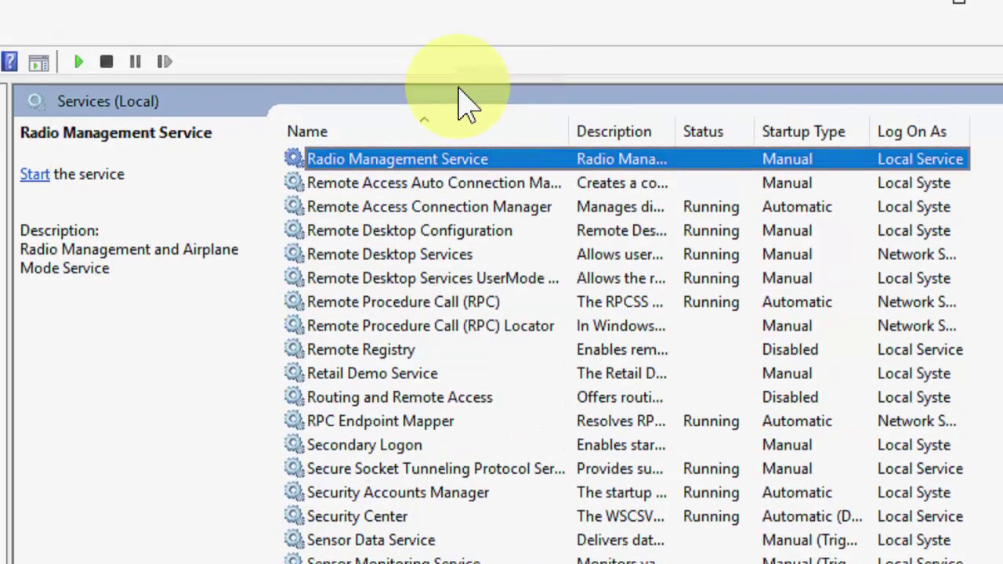
click(340, 258)
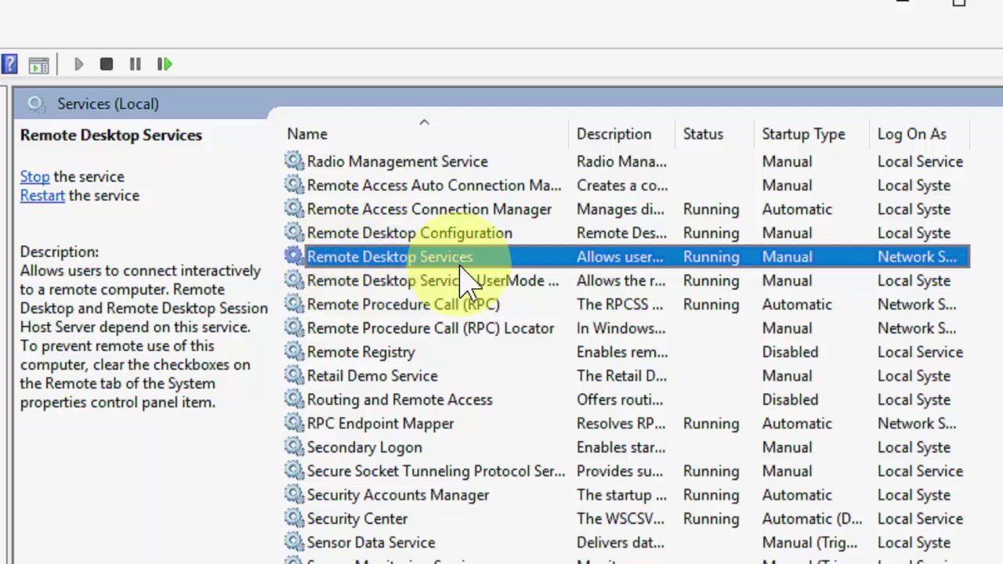
Set Remote Desktop Services to Automatic, stop it along with its dependent service, and close Services
double_click(419, 257)
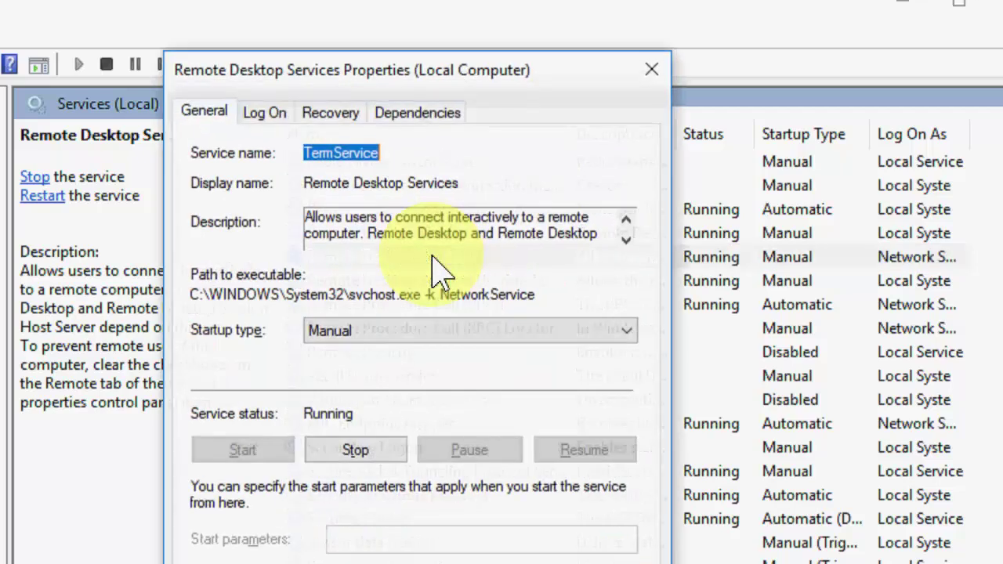
click(365, 349)
click(369, 365)
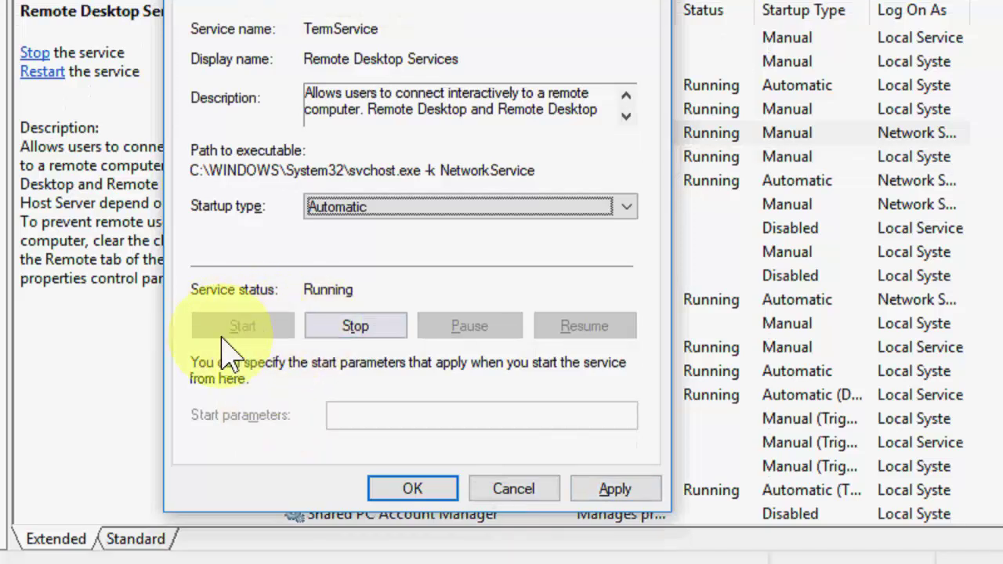
click(361, 333)
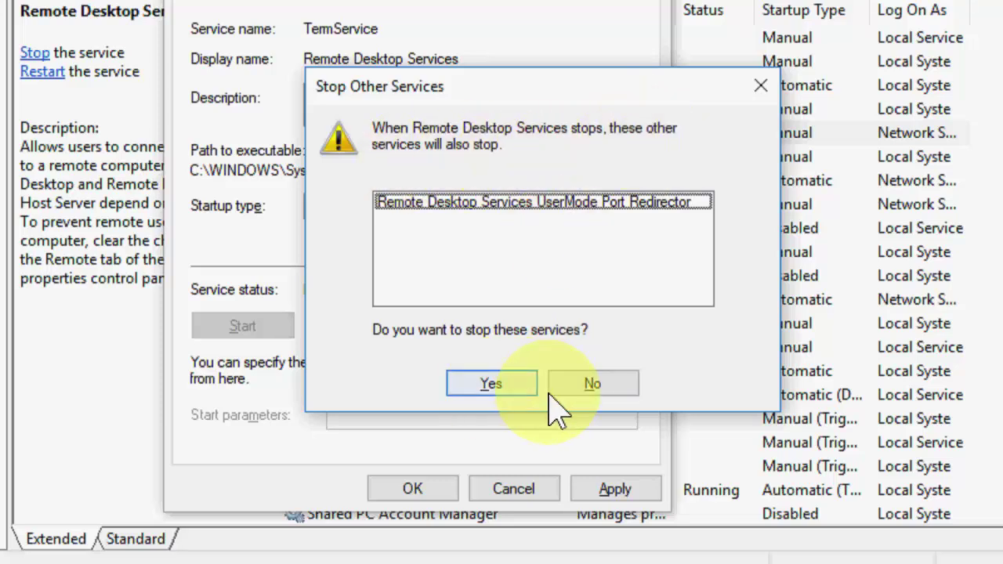
click(491, 384)
key(Escape)
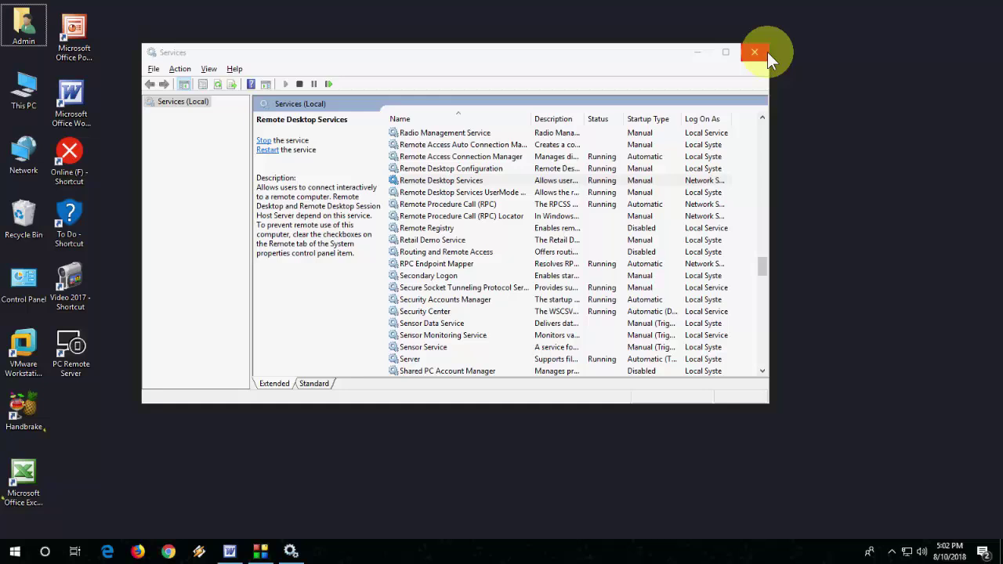
click(767, 53)
Refresh the desktop and open Network Connections via Network properties > Change adapter settings
right_click(416, 51)
click(421, 89)
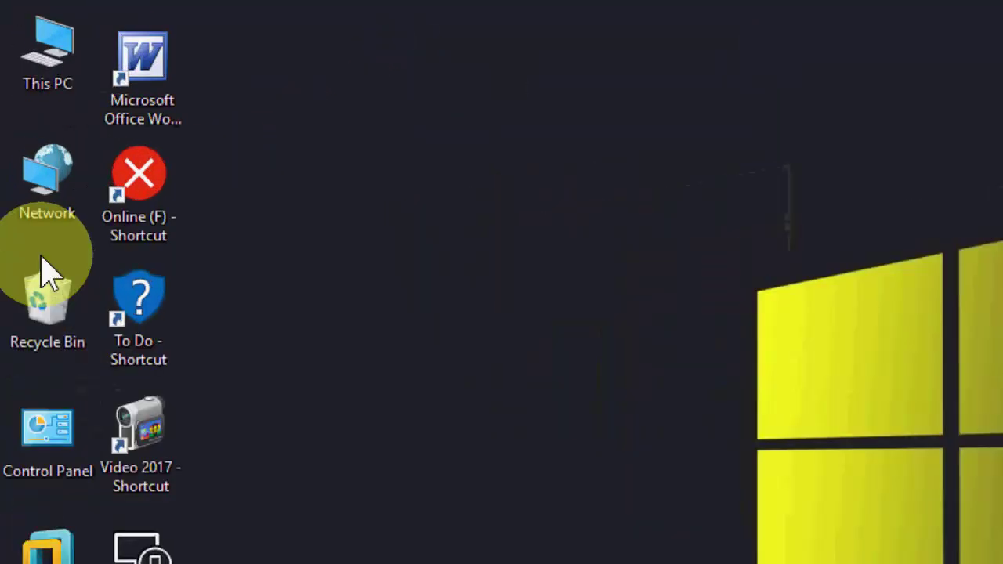
right_click(32, 168)
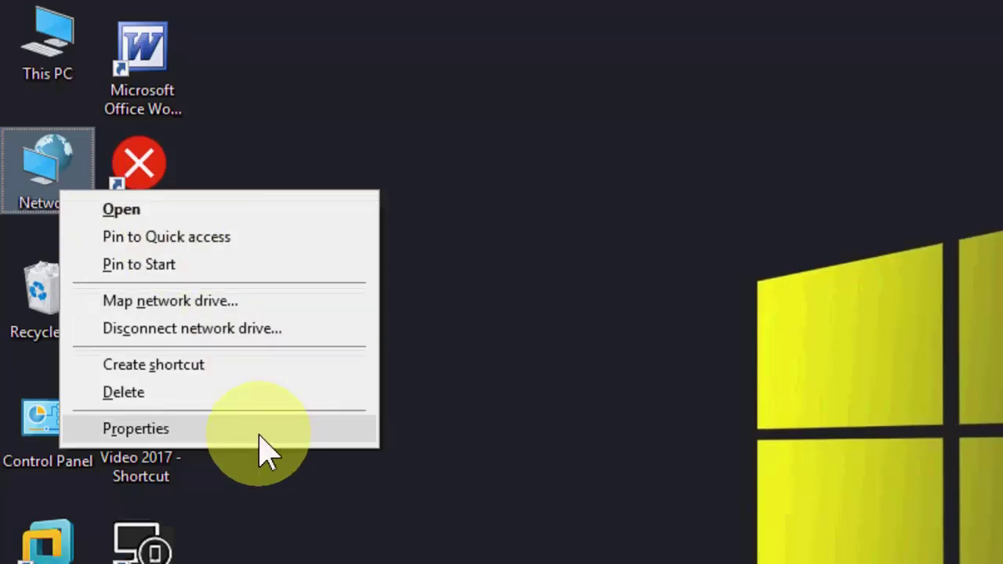
click(261, 433)
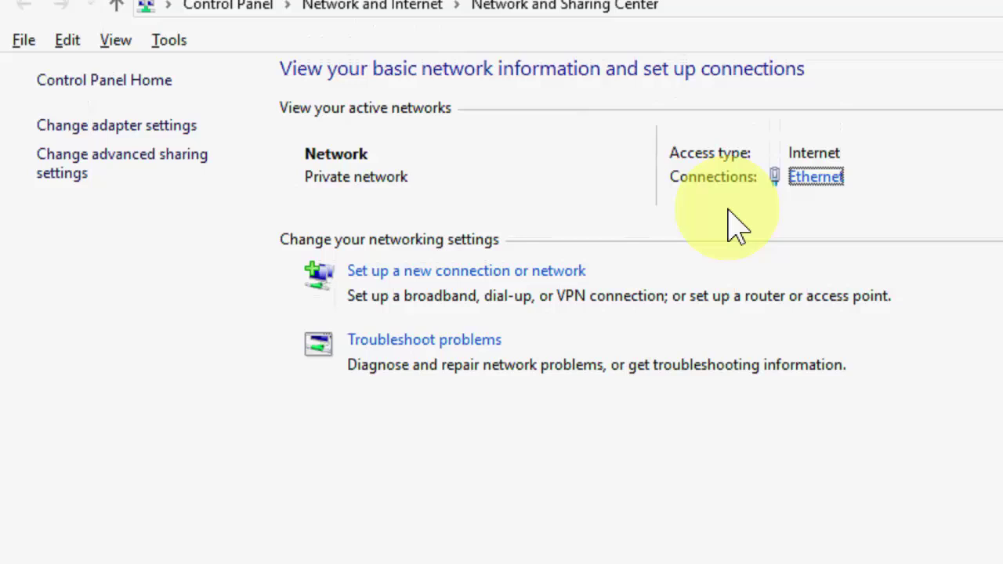
click(131, 128)
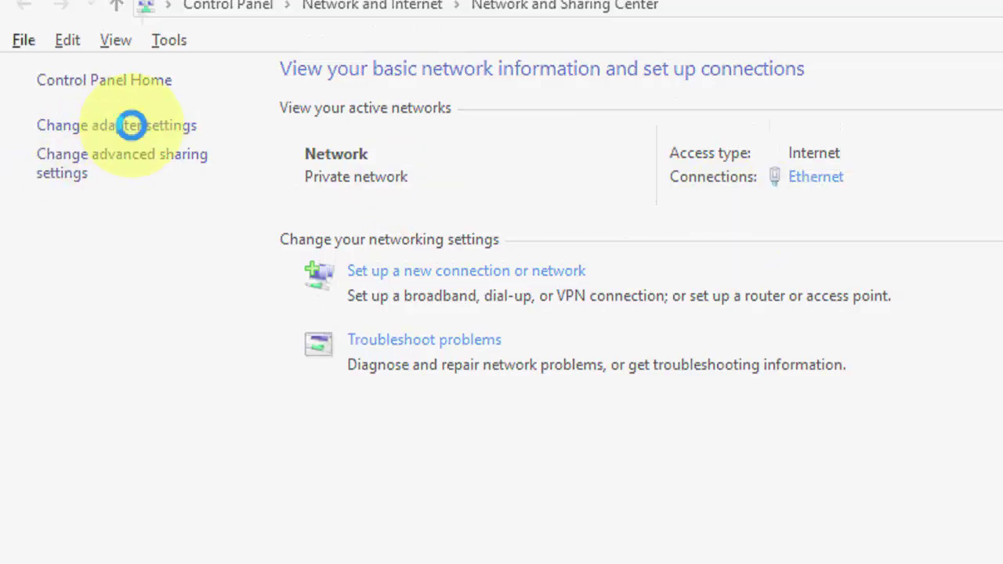
right_click(157, 182)
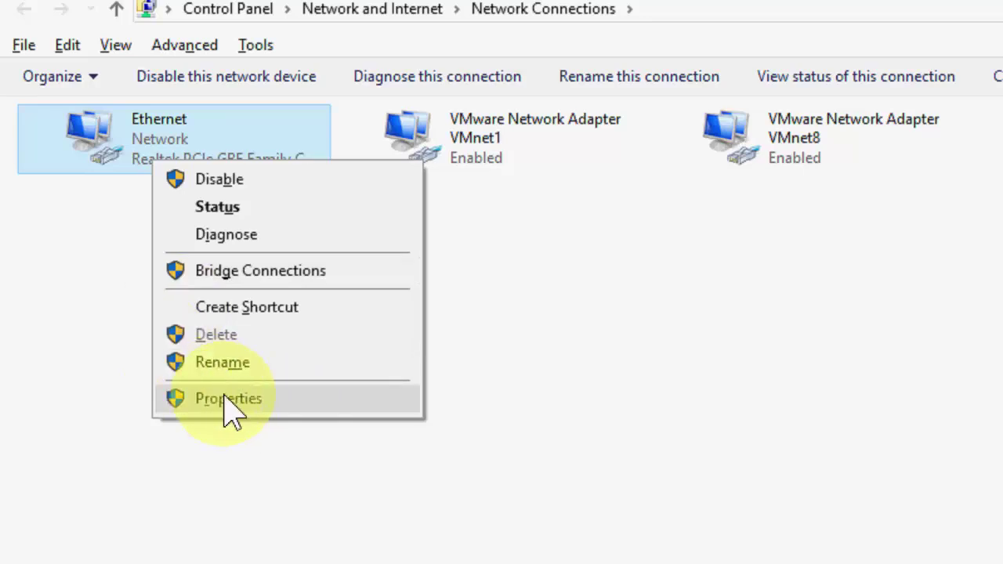
Uncheck Internet Protocol Version 6 (TCP/IPv6) in the Ethernet adapter's properties
click(257, 402)
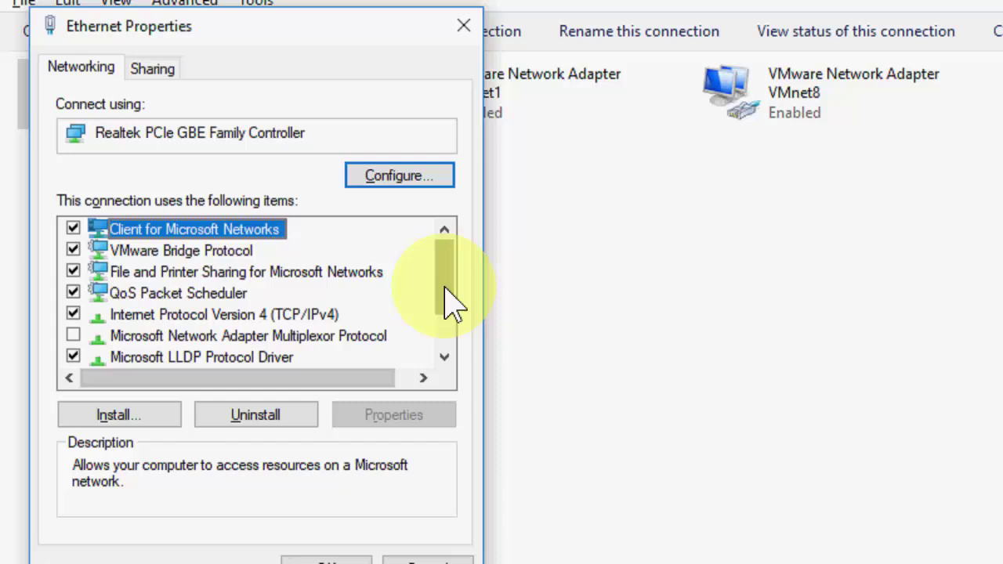
drag(446, 298, 454, 347)
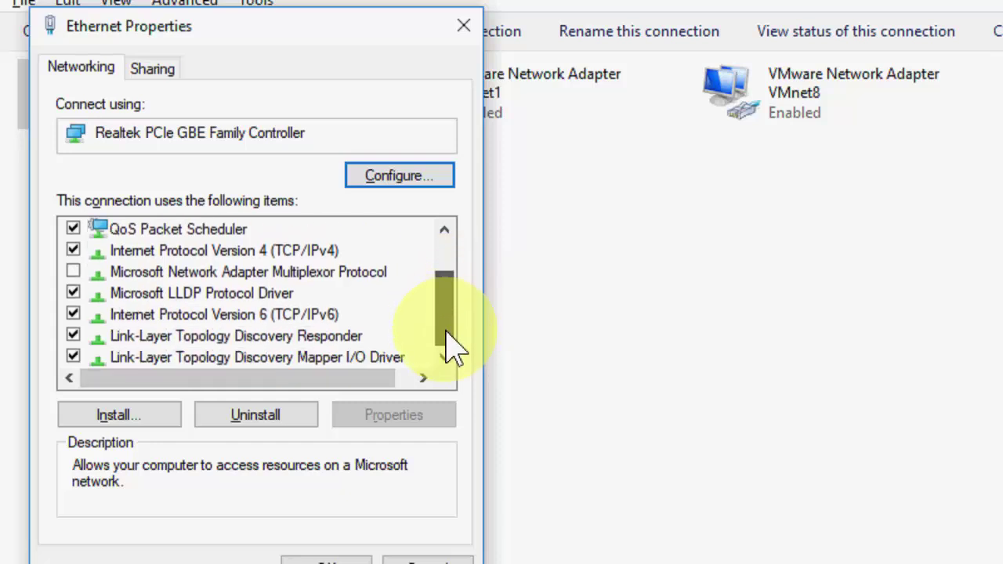
click(73, 314)
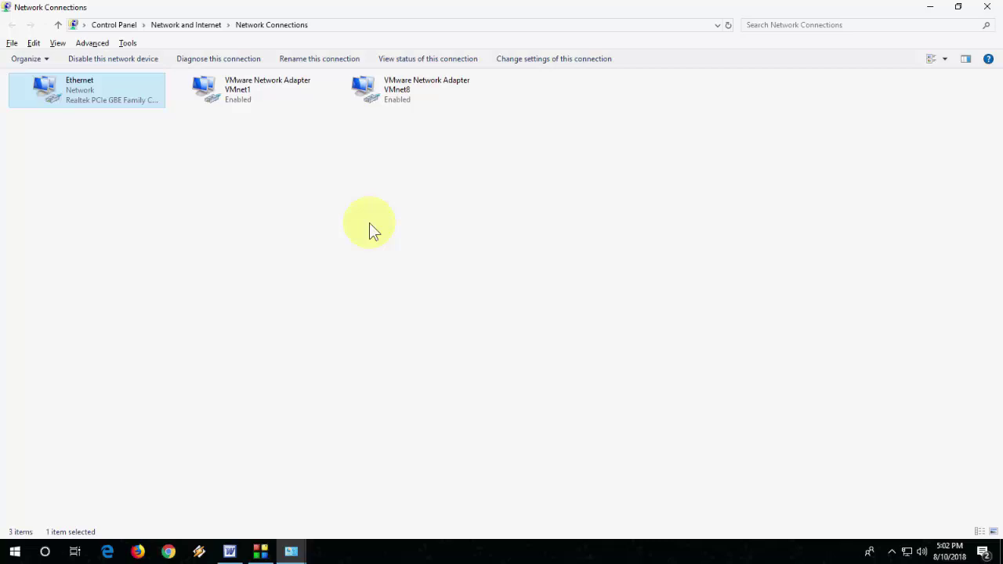
Close the Network Connections and Network and Sharing Center windows, then refresh the desktop
click(987, 7)
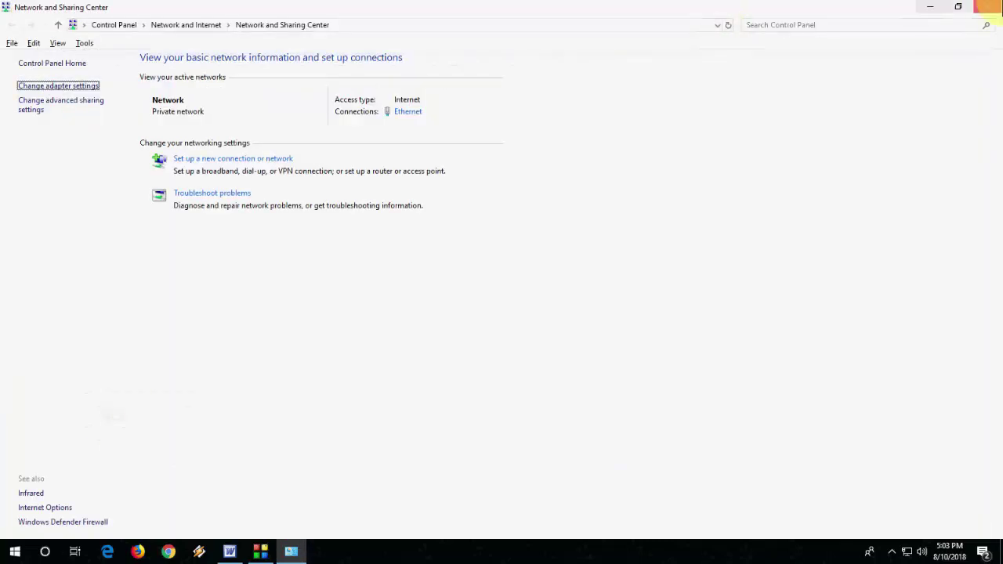
click(987, 7)
right_click(522, 79)
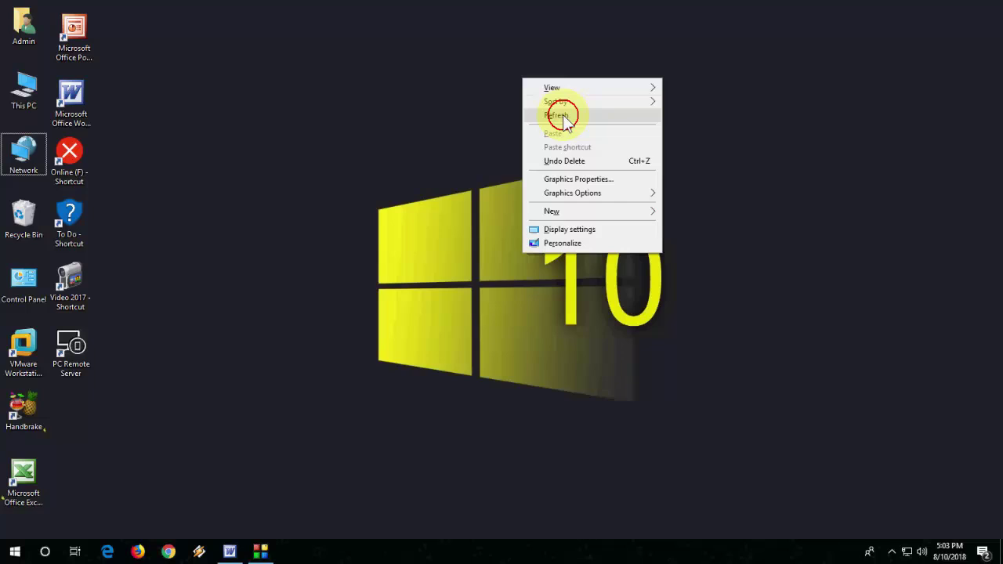
click(563, 116)
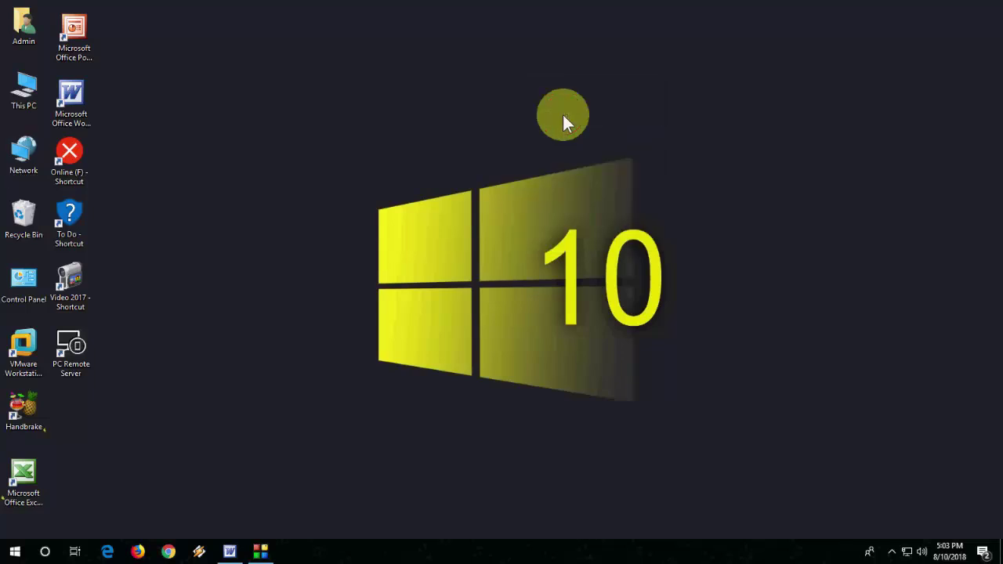